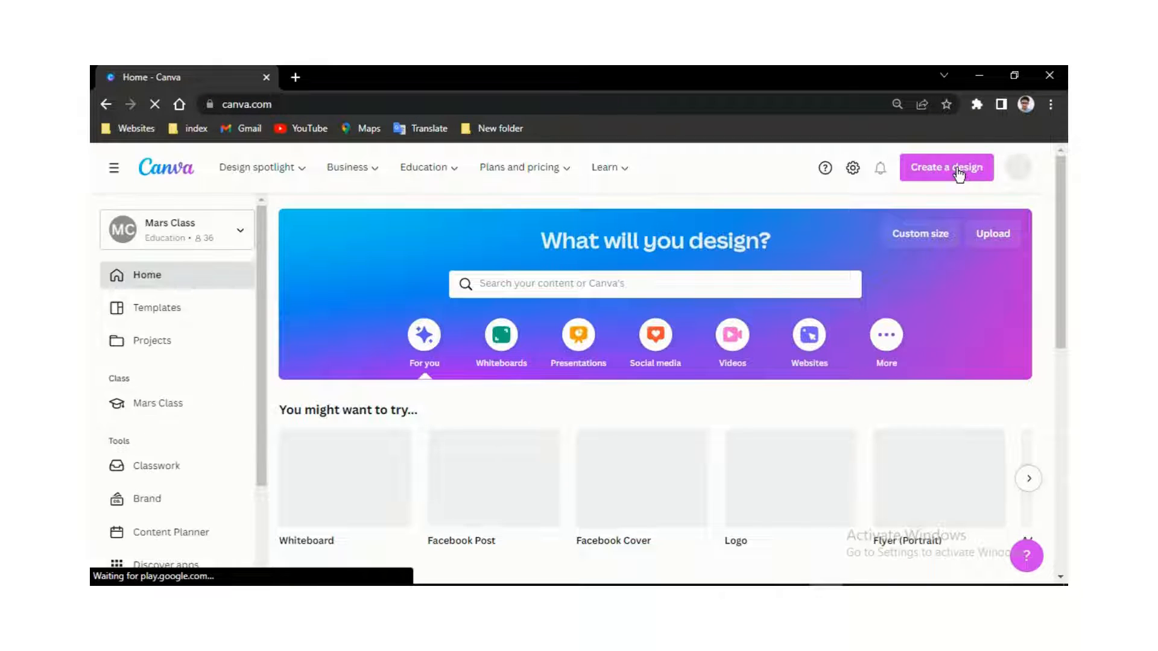
- Start a new blank 1640 × 924 px Facebook Cover design from the home page
click(958, 170)
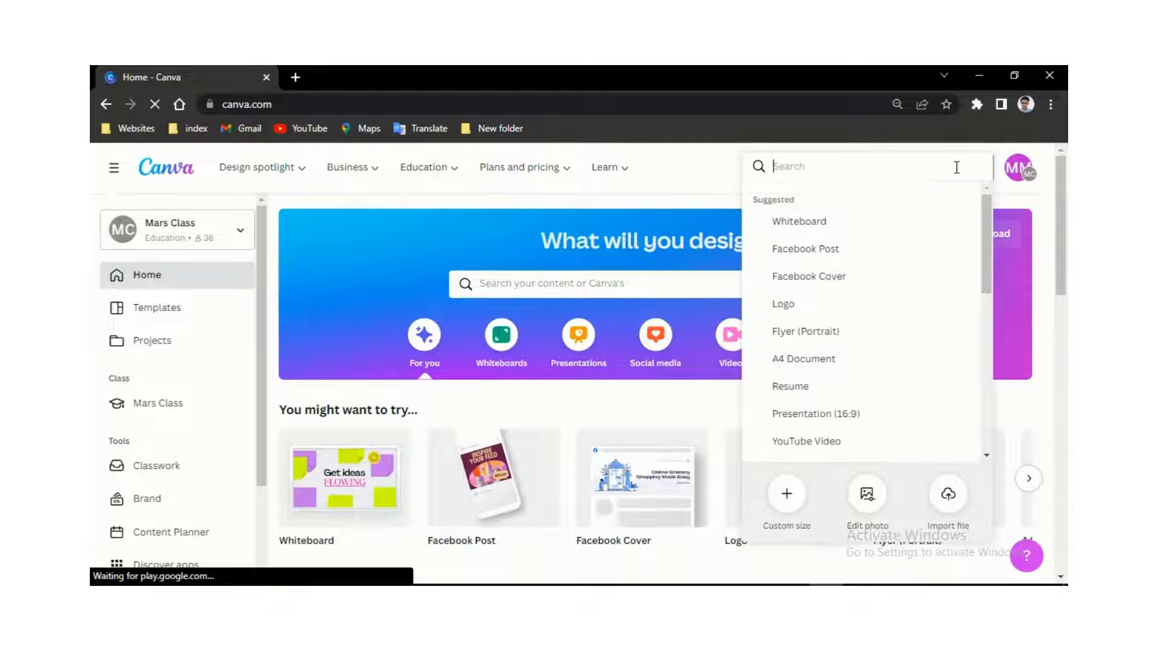
click(819, 280)
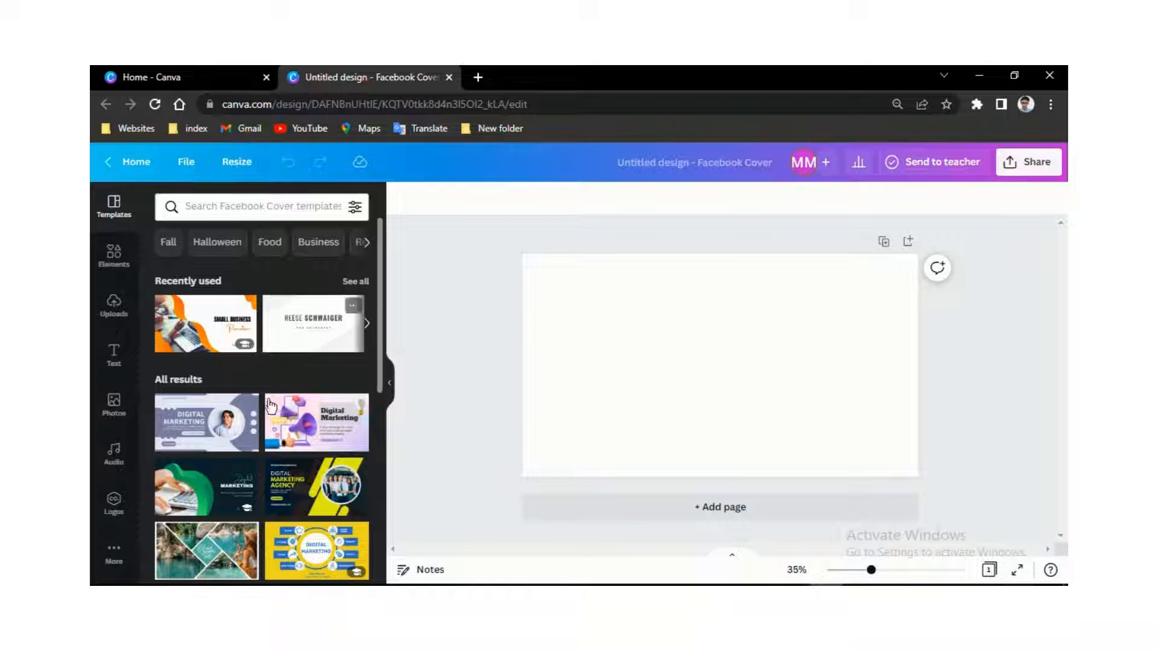
- Search Facebook Cover templates for 'web development' and scroll through the business cover results
scroll(277, 417, down, 1)
scroll(276, 415, up, 1)
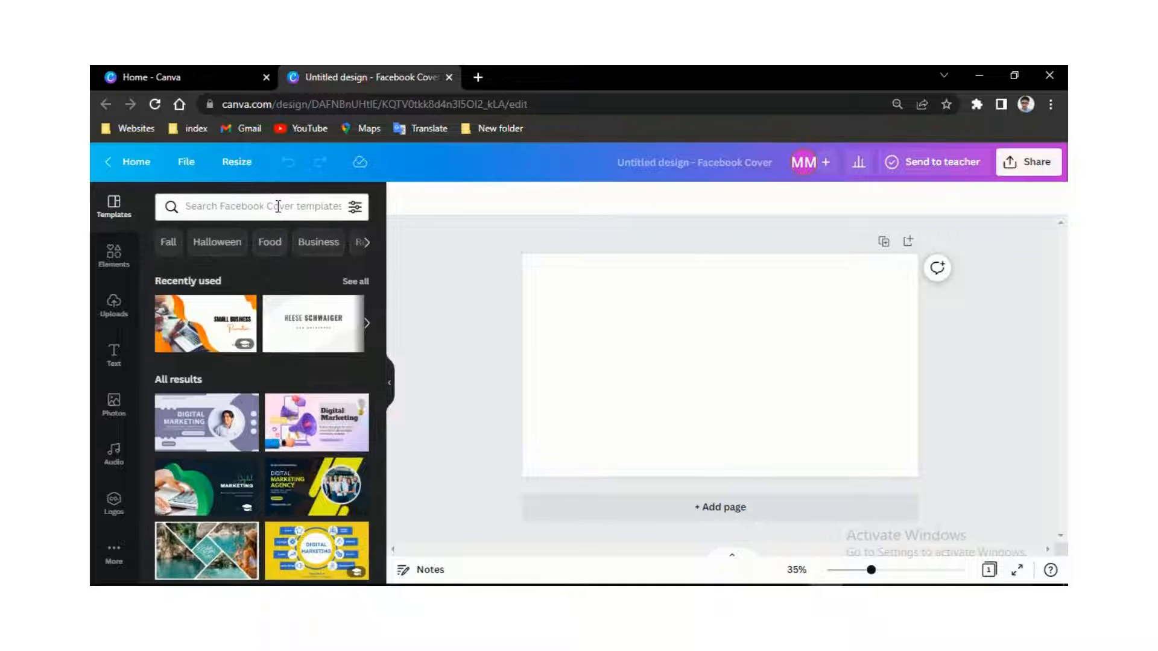
click(279, 205)
click(269, 269)
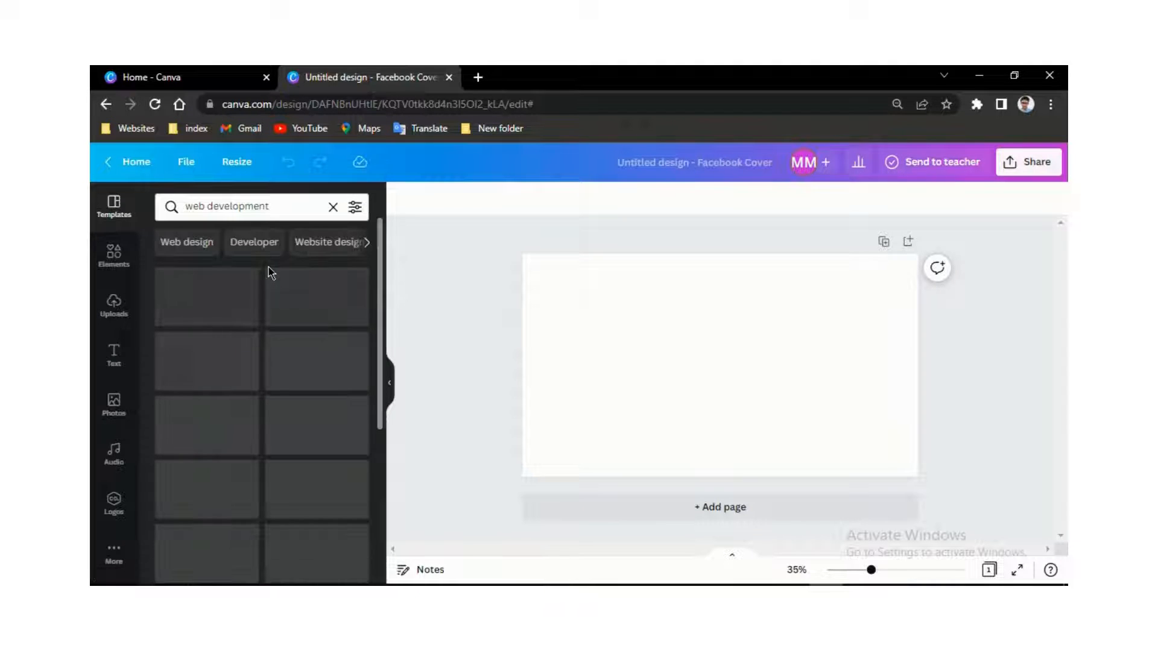
scroll(261, 391, down, 4)
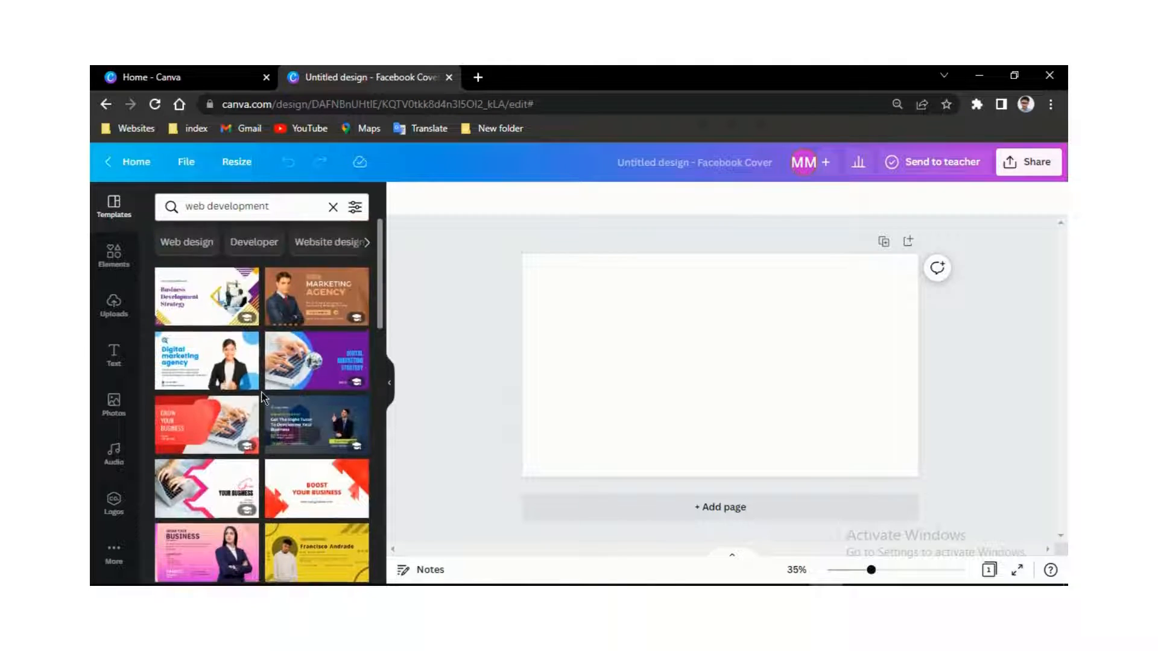
scroll(264, 398, down, 10)
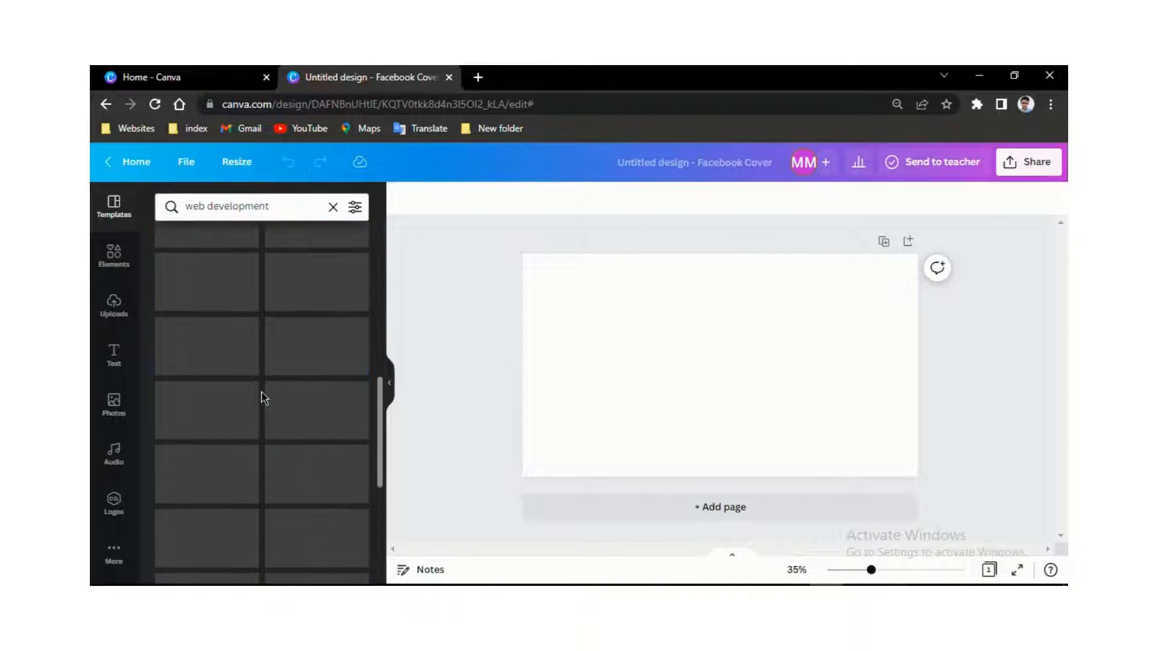
scroll(264, 398, down, 5)
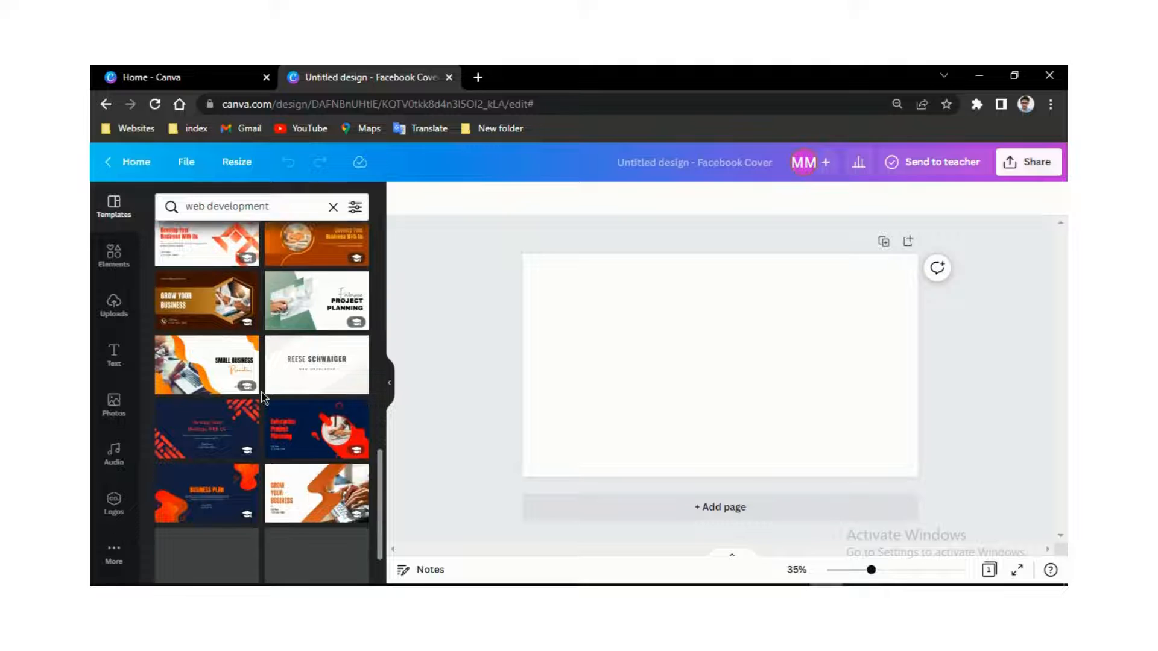
scroll(263, 398, down, 6)
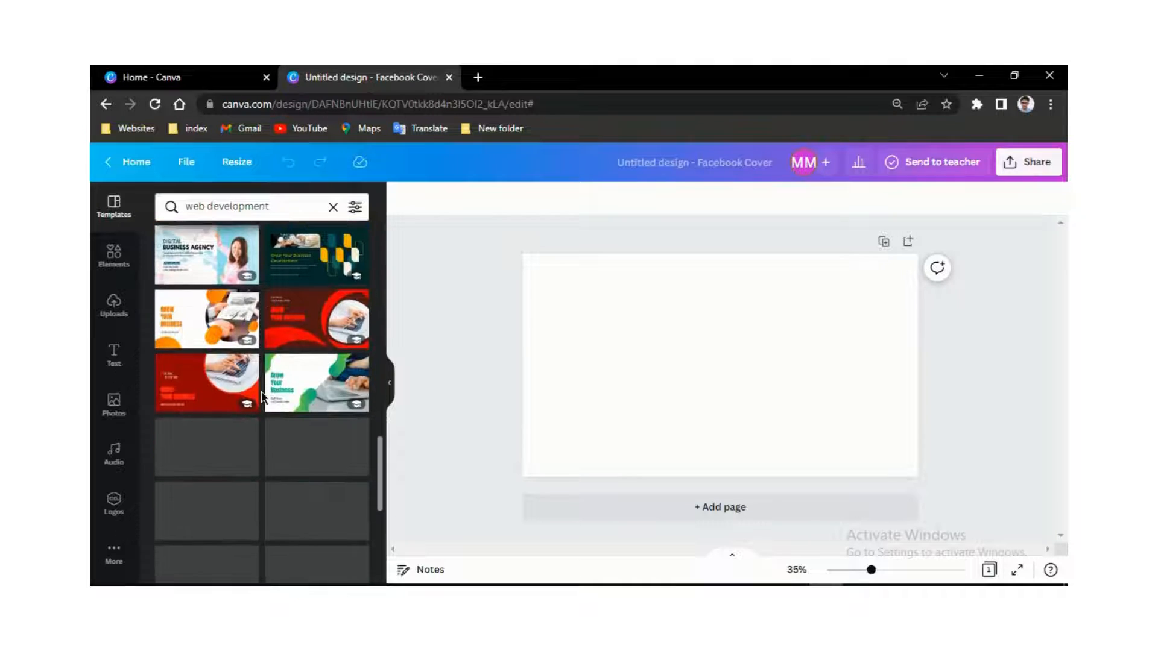
scroll(264, 398, up, 5)
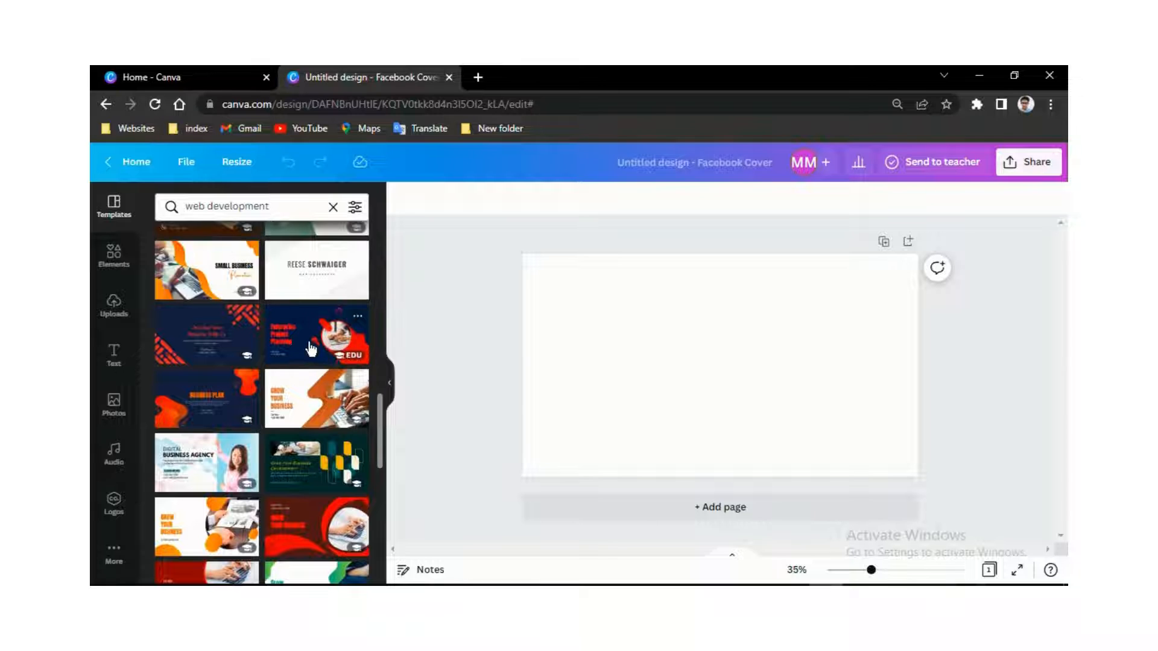
- Apply the navy-and-orange Enterprise Project Planning template and select its headline
click(310, 347)
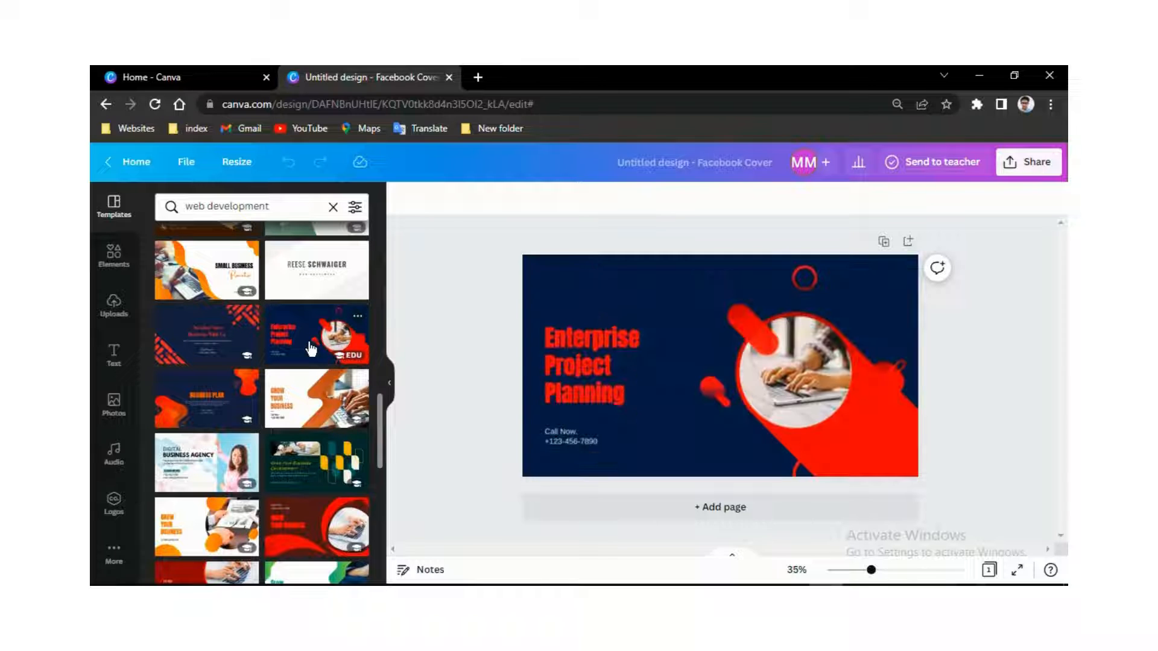
click(598, 353)
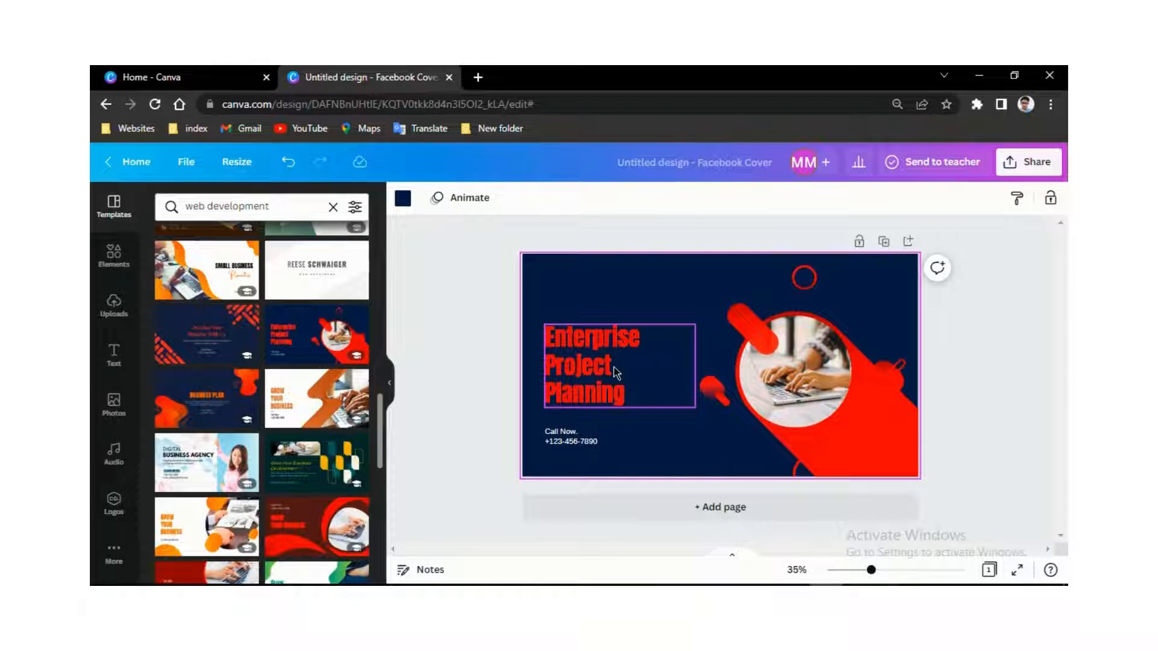
click(617, 373)
key(ctrl+a)
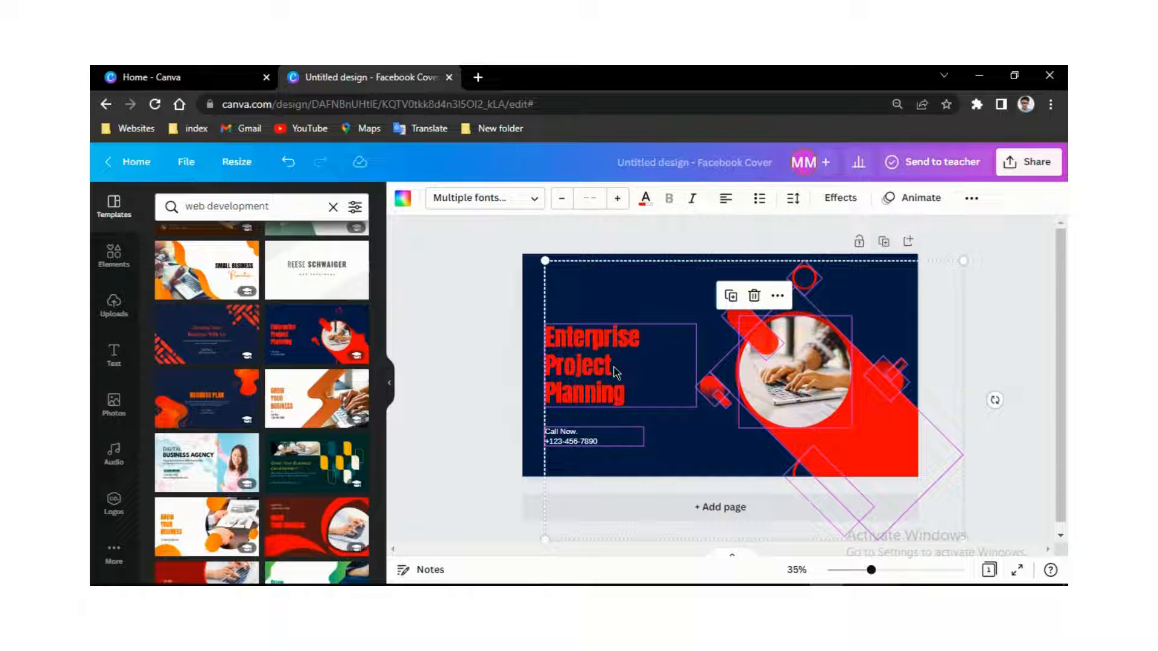
click(666, 430)
click(617, 370)
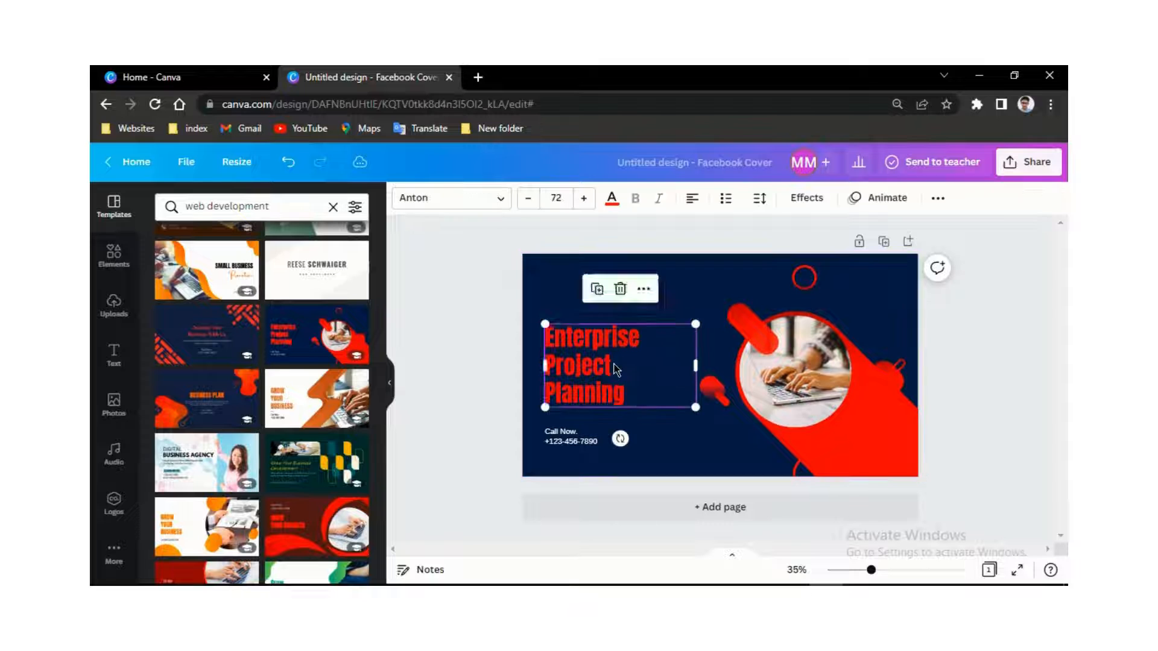
- Replace the headline text with 'WEBSITE' and 'DEVELOPMENT' on two lines
double_click(615, 365)
key(BackSpace)
key(BackSpace)
key(BackSpace)
key(BackSpace)
key(BackSpace)
key(BackSpace)
key(BackSpace)
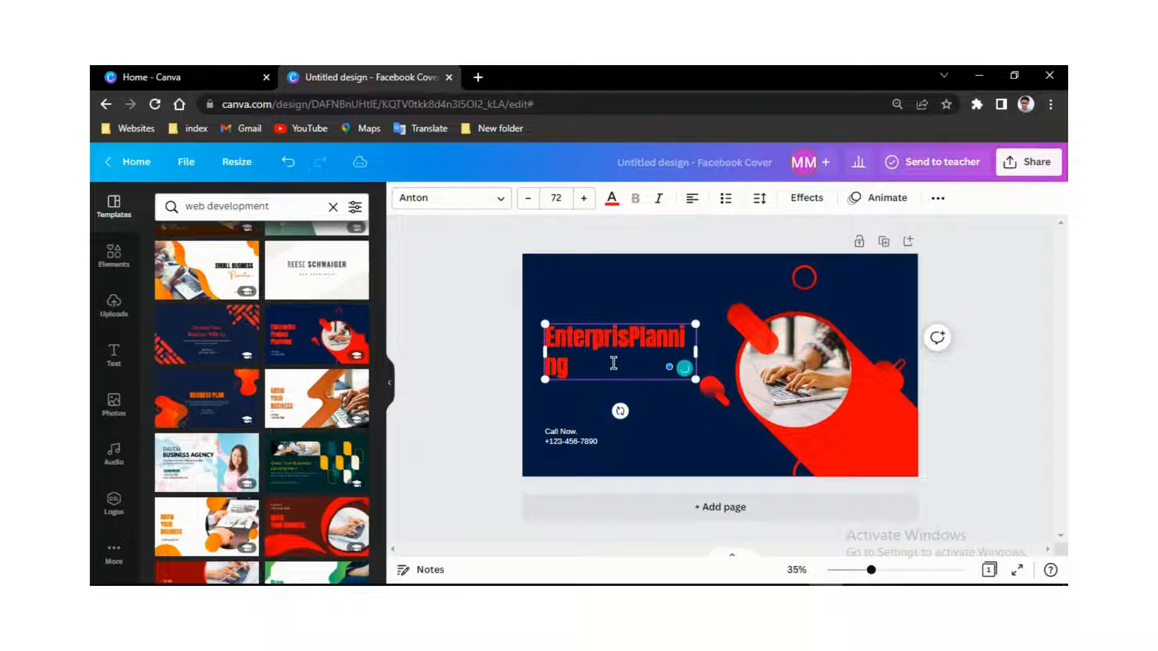
key(BackSpace)
key(BackSpace)
key(BackSpace)
key(BackSpace)
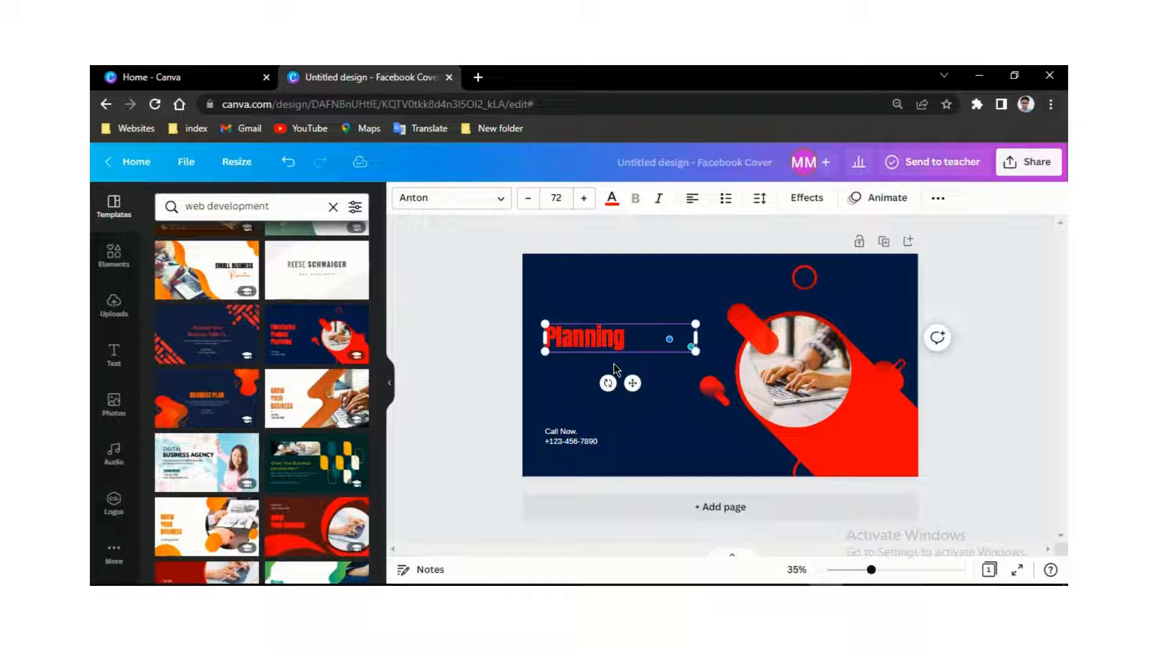
key(BackSpace)
key(BackSpace)
key(BackSpace)
key(BackSpace)
key(BackSpace)
key(BackSpace)
key(BackSpace)
key(BackSpace)
text(WEBSITE)
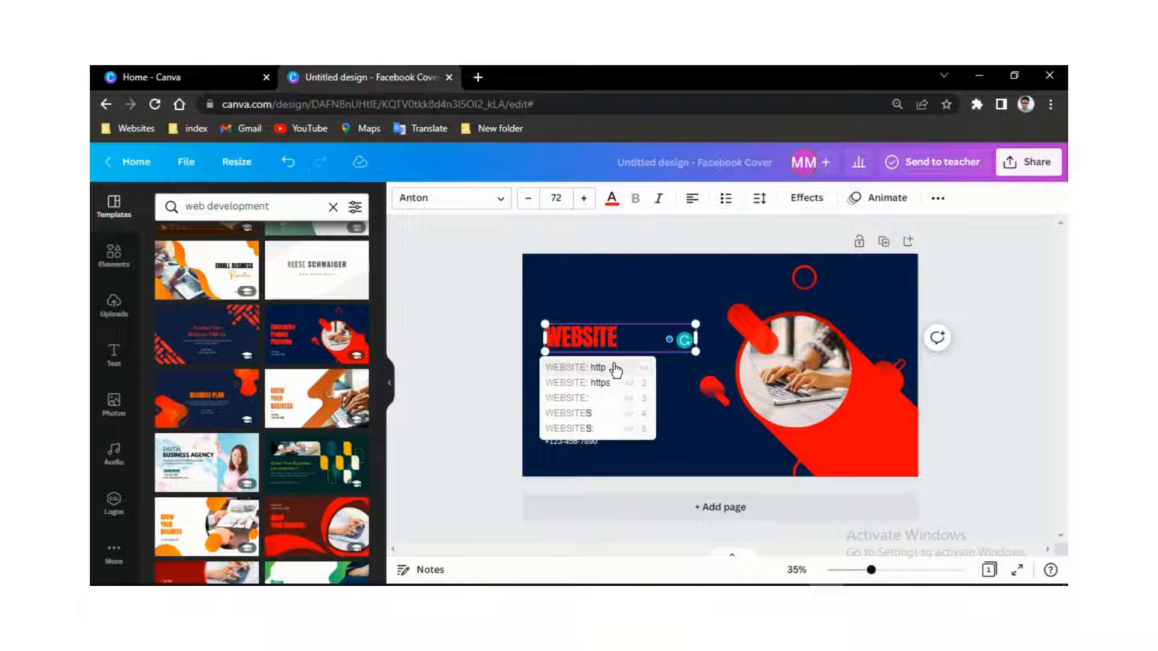
key(Return)
text(DE)
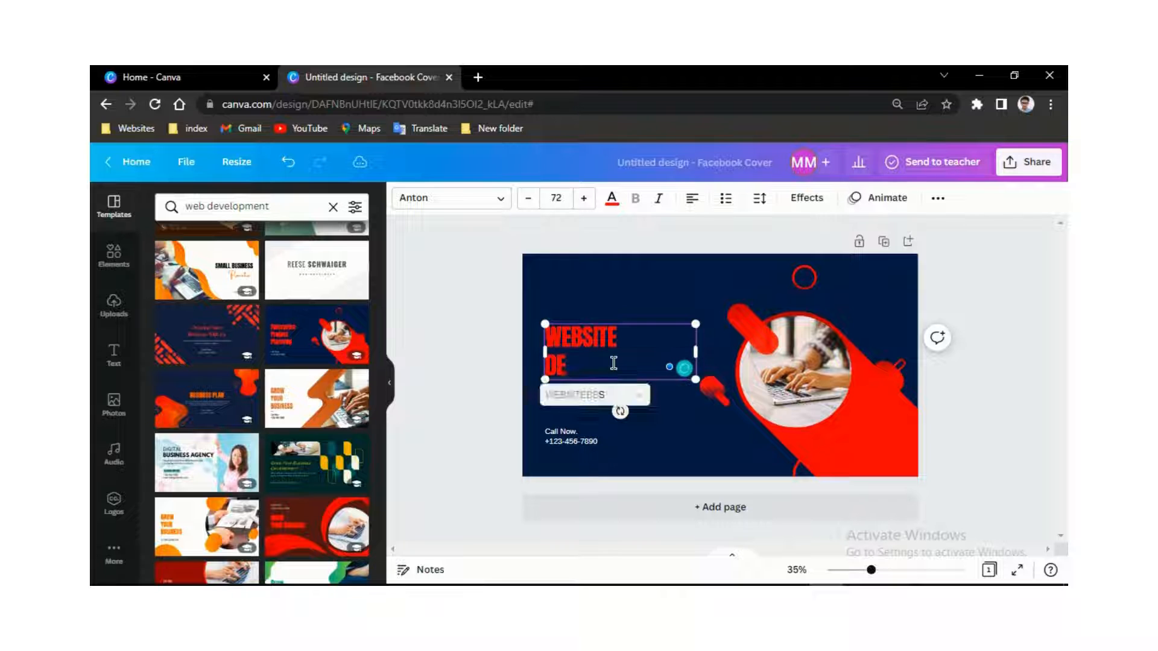
text(VELOPMENT)
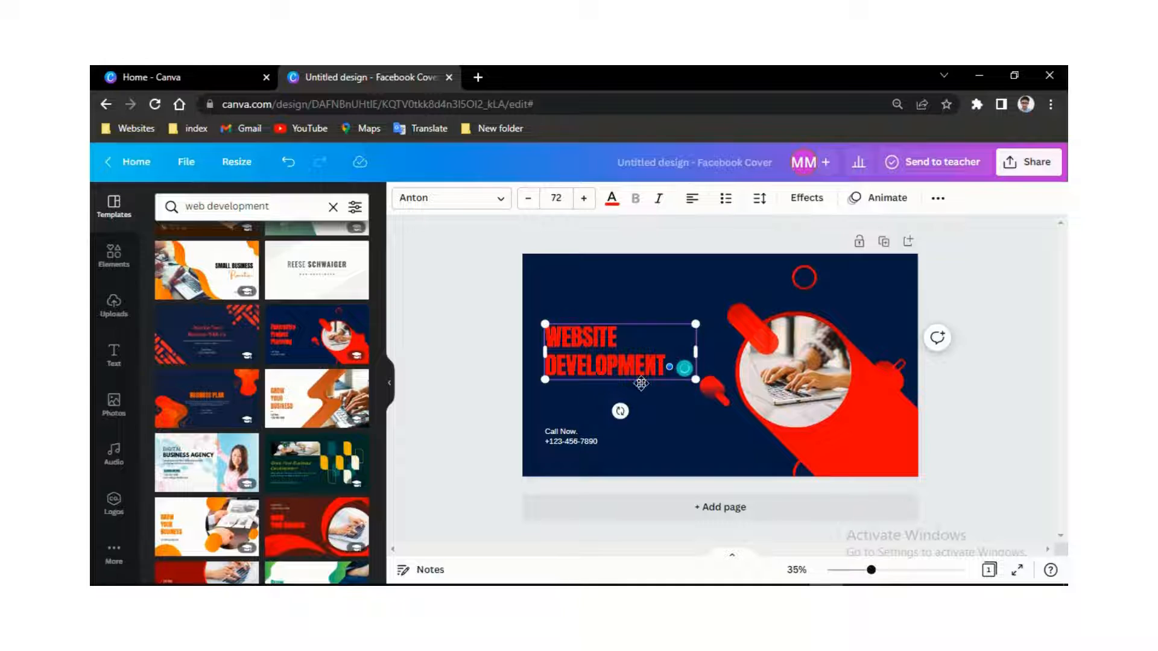
click(681, 414)
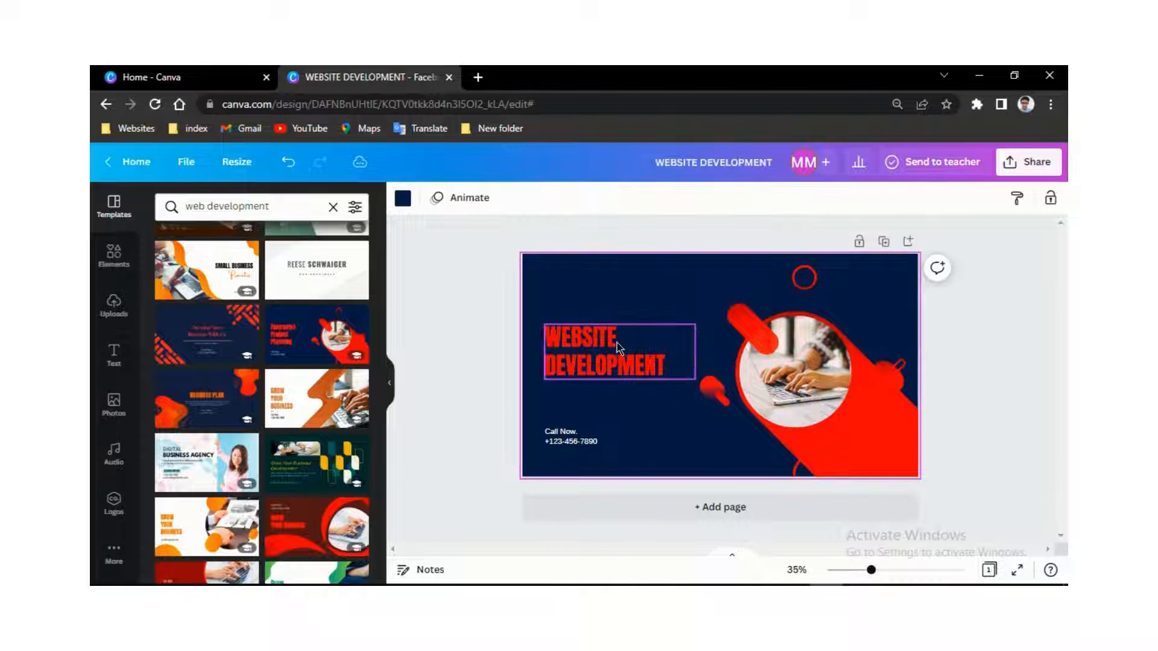
- Move the headline up-left and shift the Call Now contact text slightly right
click(616, 340)
drag(615, 341, 605, 318)
click(582, 440)
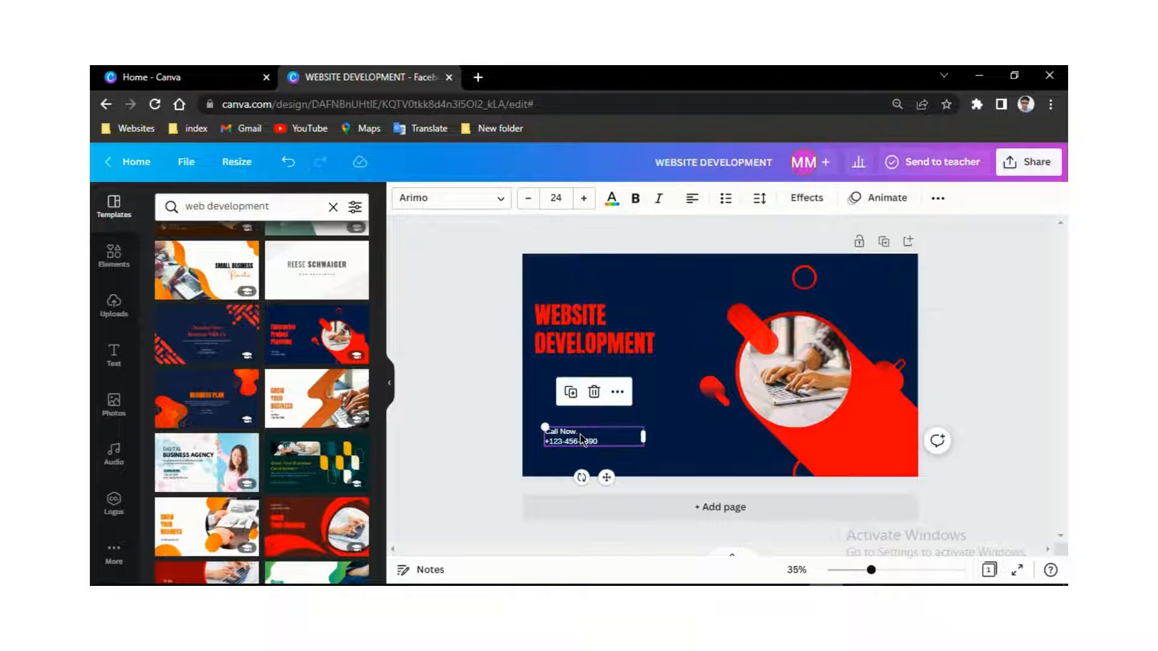
click(577, 436)
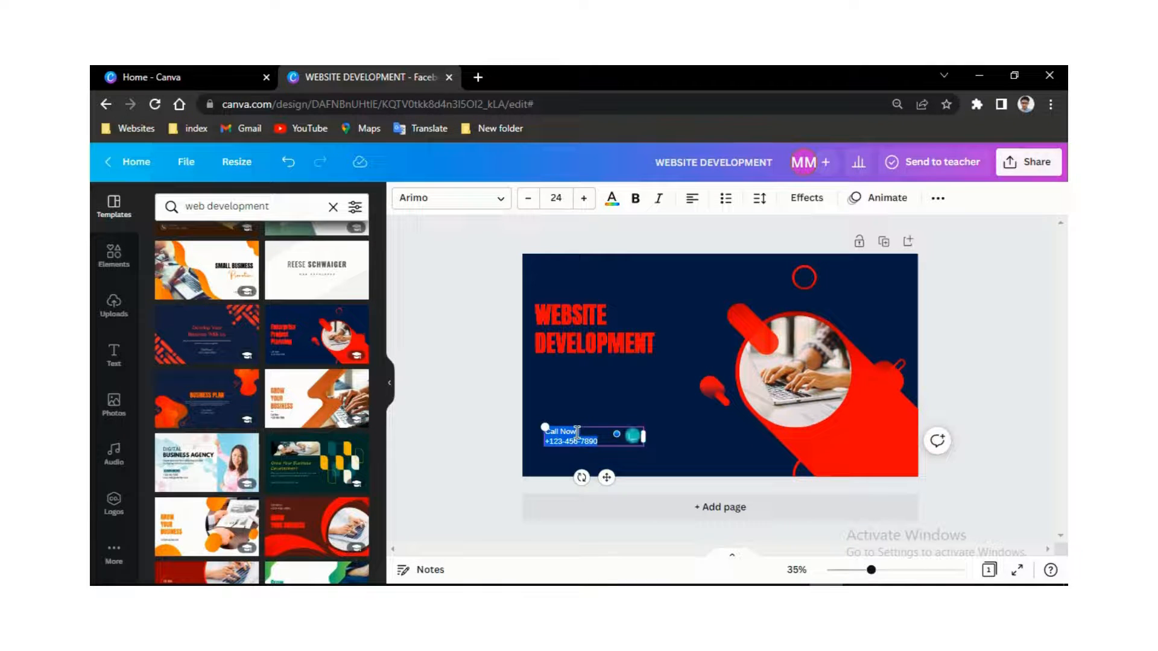
click(577, 435)
click(675, 469)
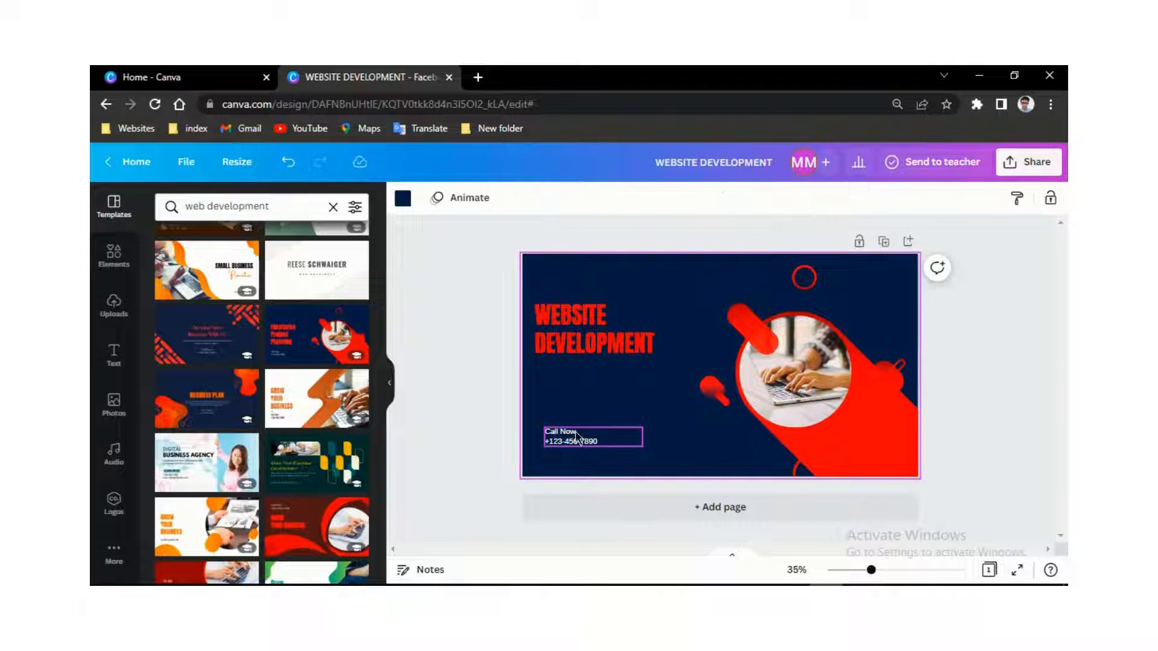
drag(579, 439, 588, 439)
- Paste the copied phone number onto the page and move it beside the headline
double_click(607, 442)
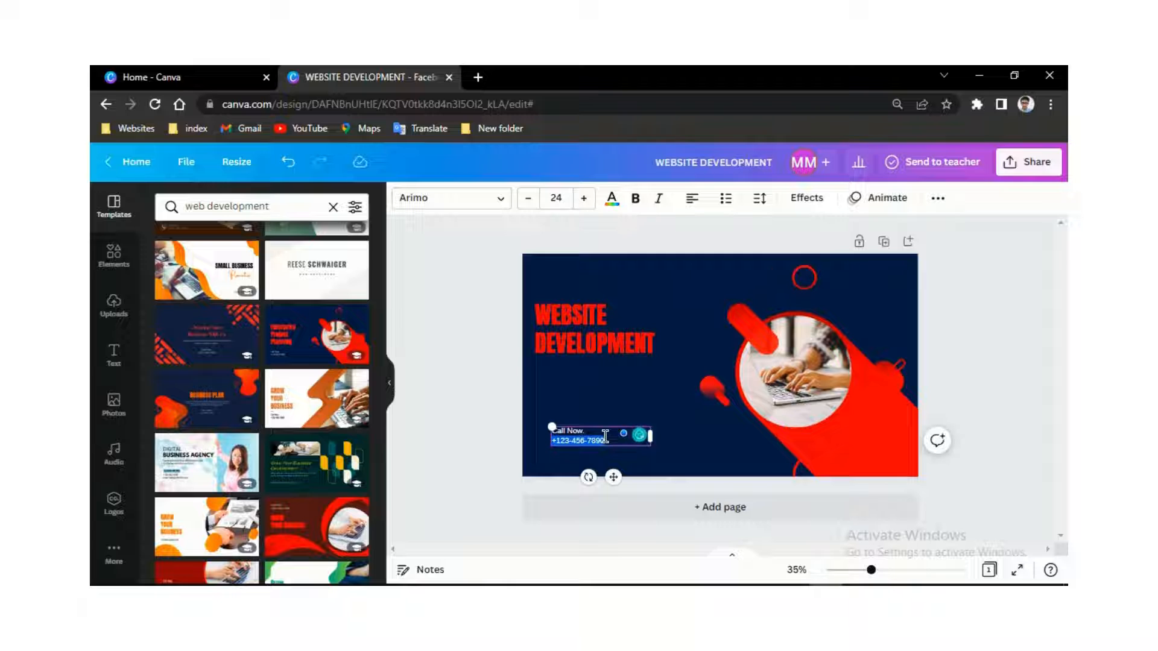
click(596, 410)
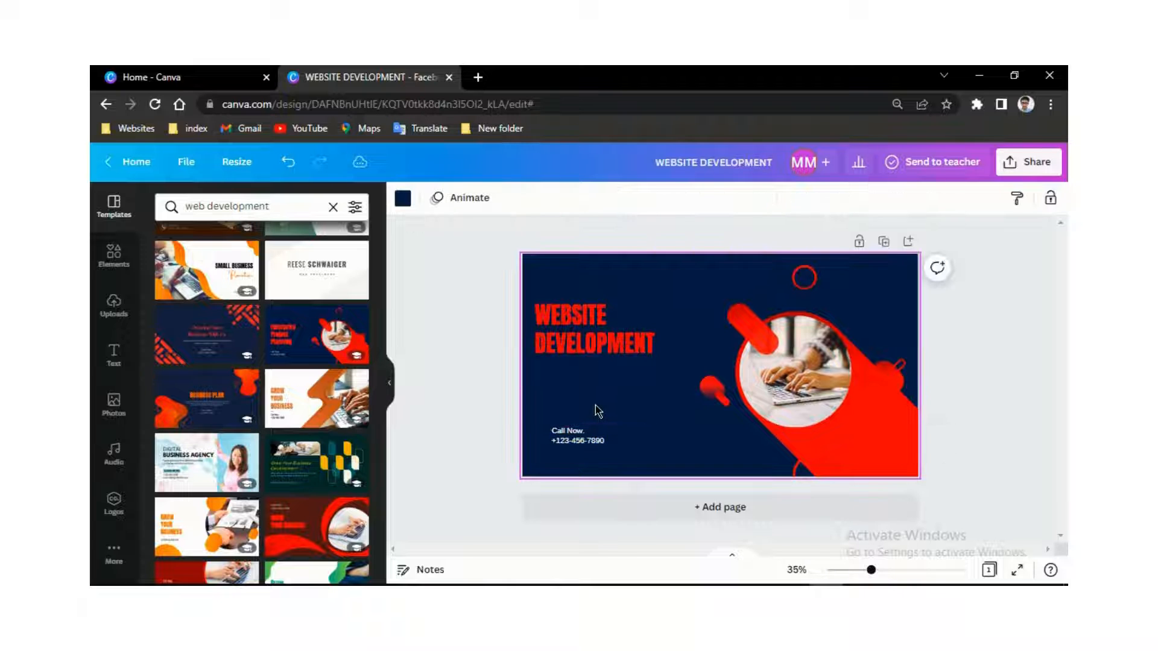
right_click(595, 409)
click(649, 452)
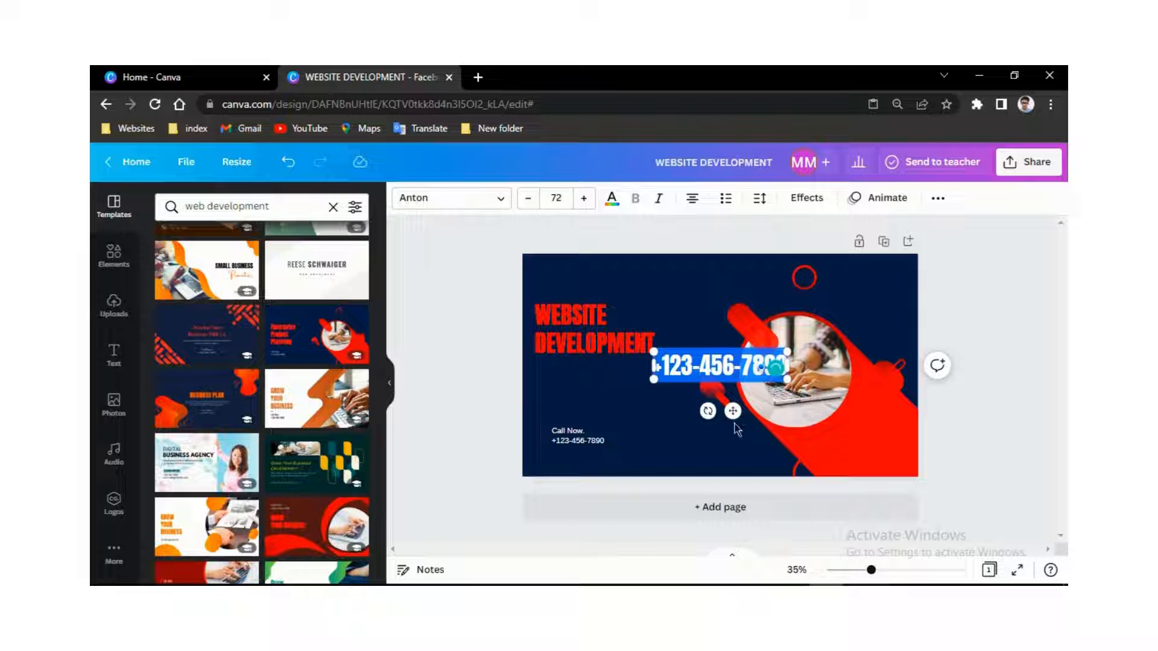
drag(733, 410, 354, 356)
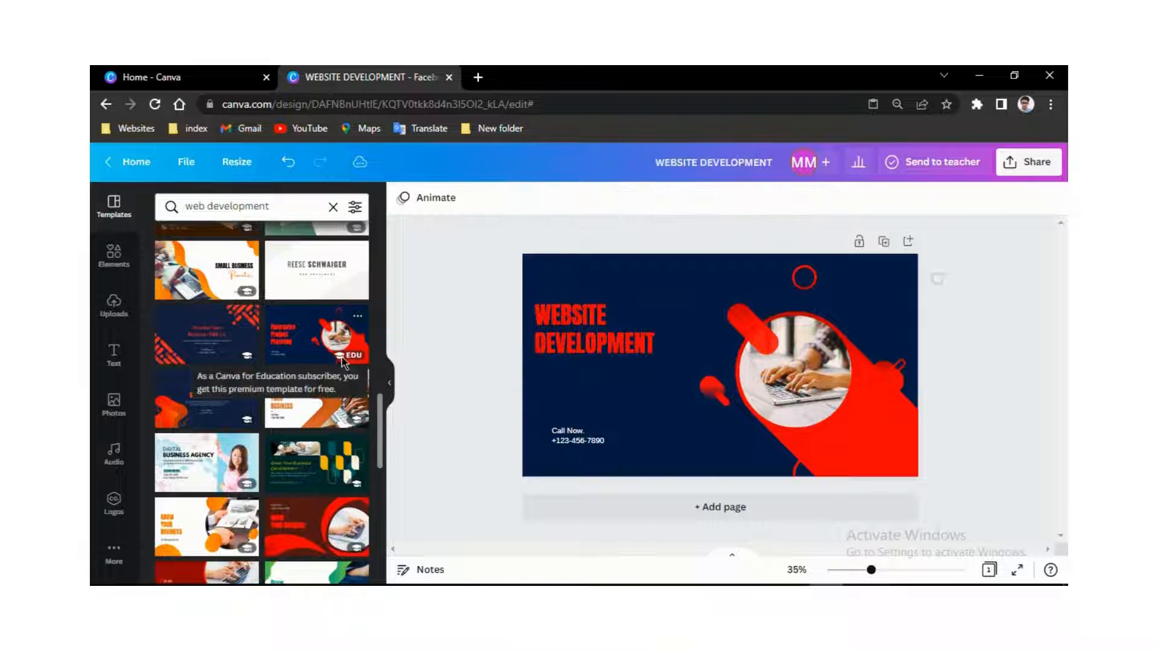
- Copy the Call Now contact text block and paste a duplicate onto the page
right_click(579, 439)
click(624, 413)
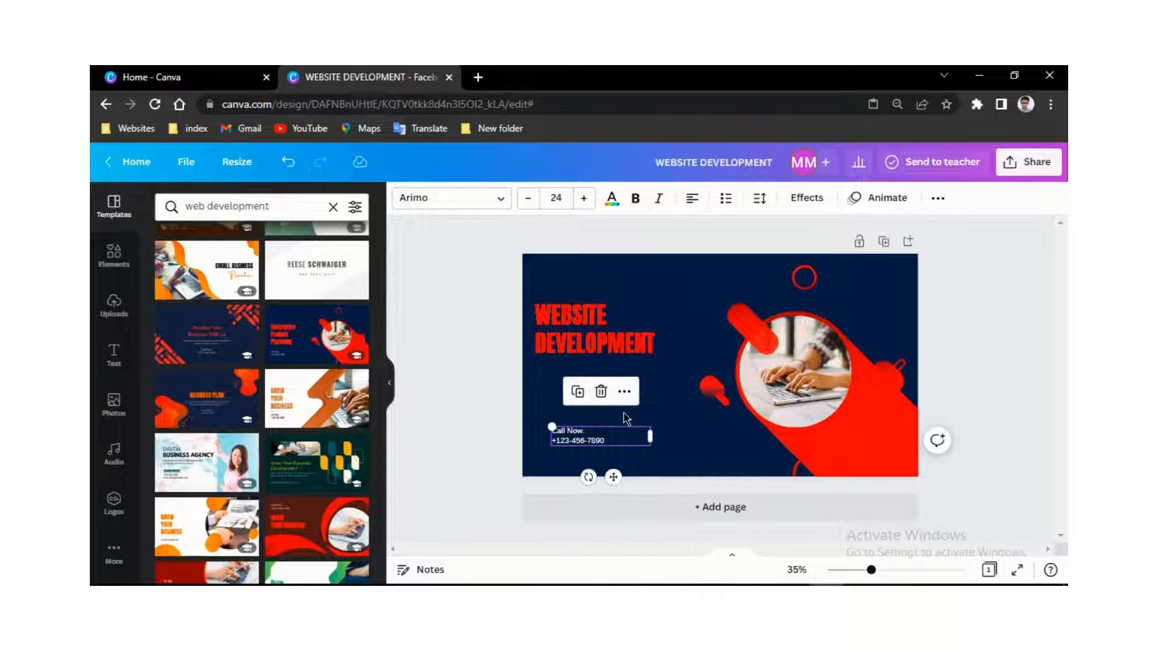
right_click(547, 374)
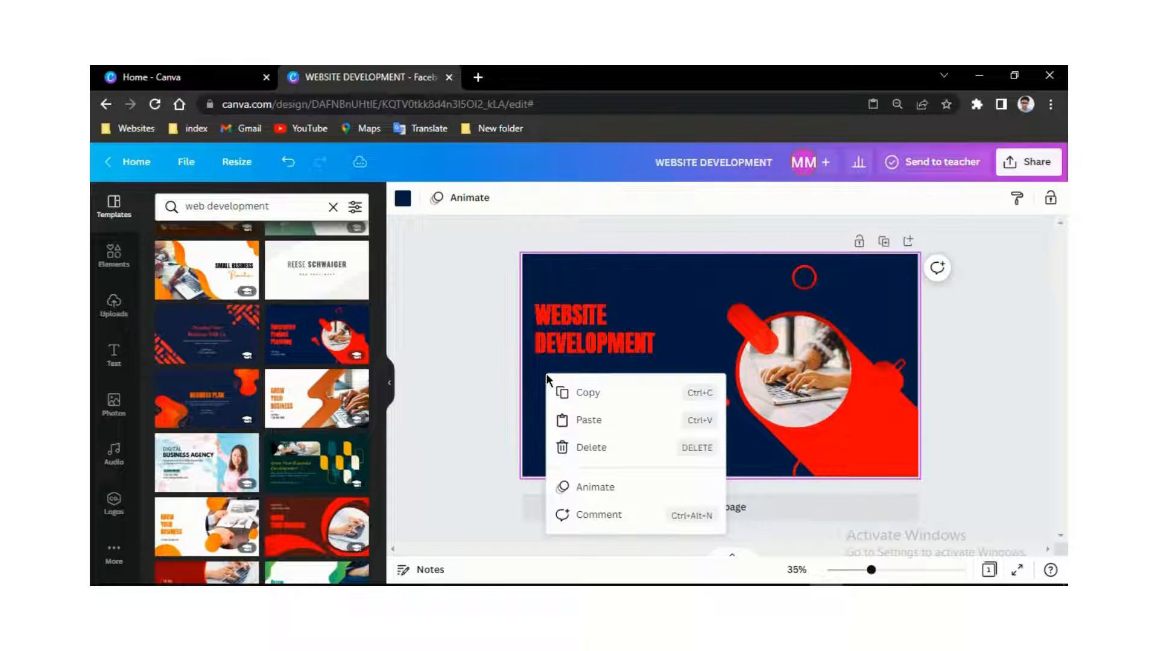
click(590, 432)
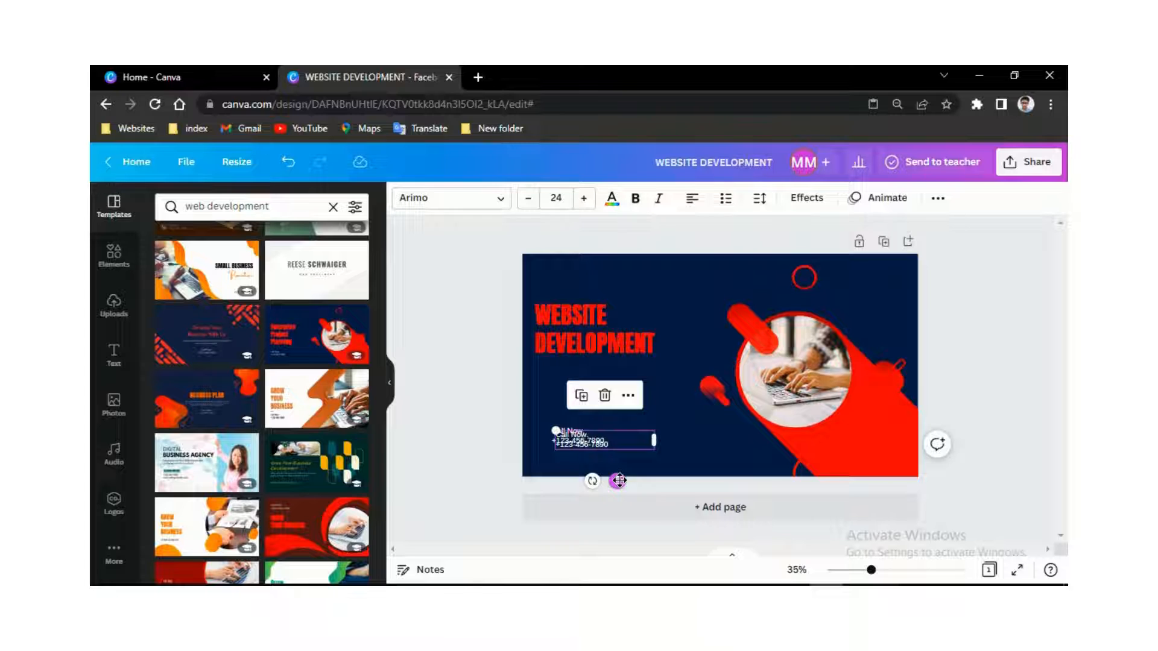
- Move the contact copy above the original and replace its number with the contact's e-mail address
drag(620, 481, 613, 441)
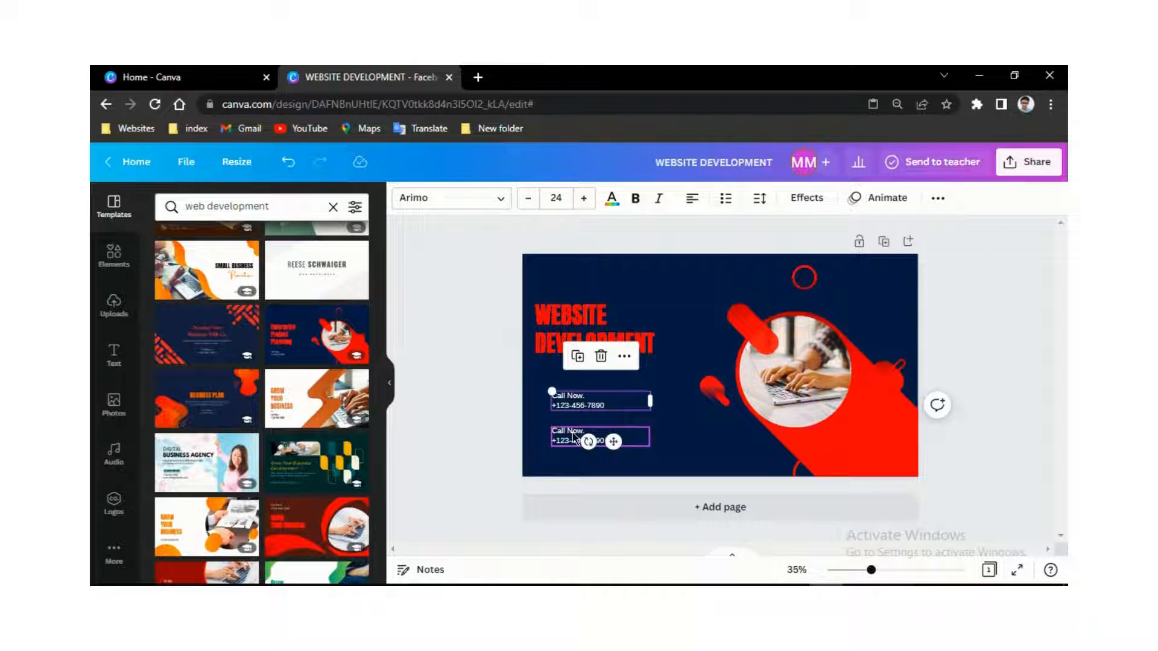
triple_click(575, 404)
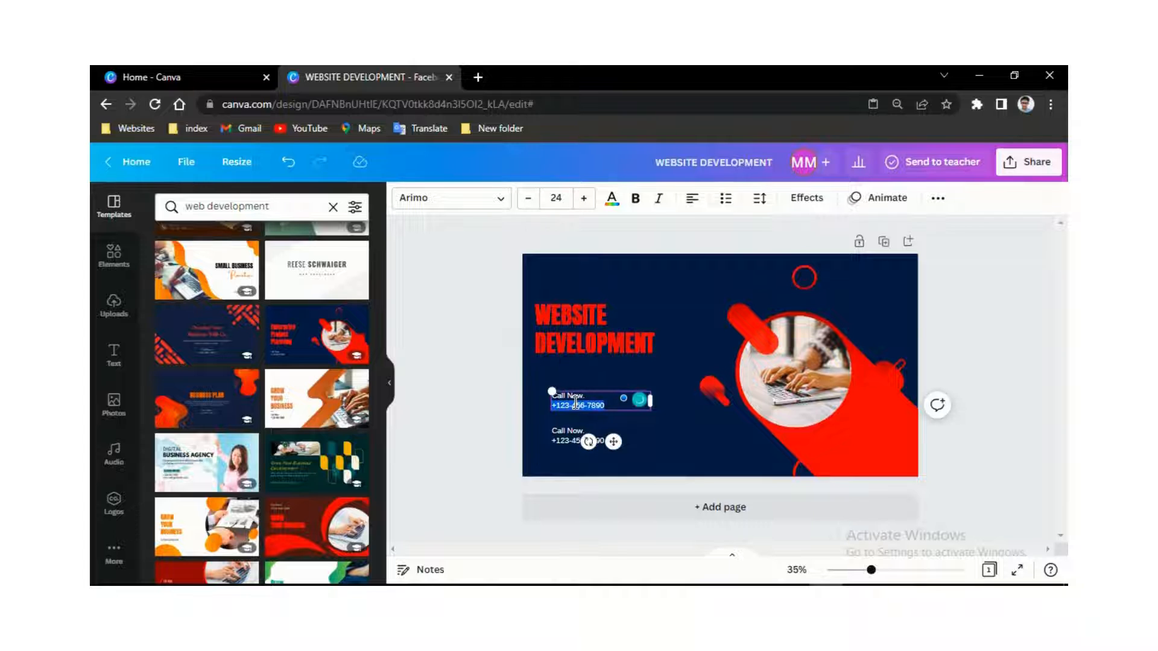
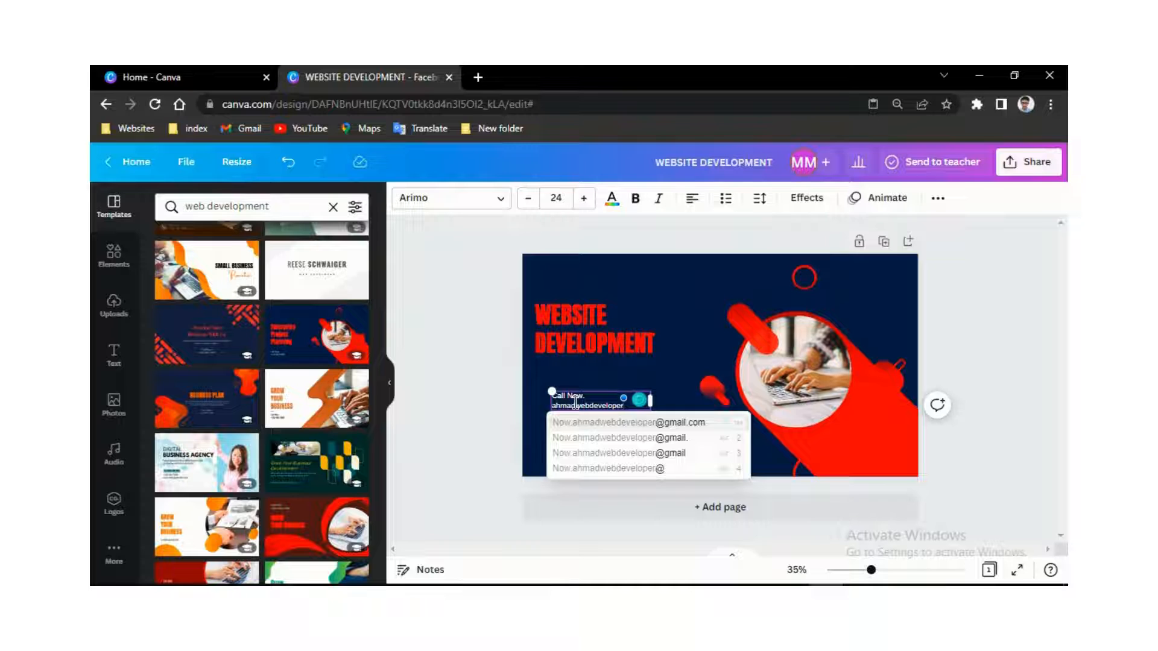
click(613, 424)
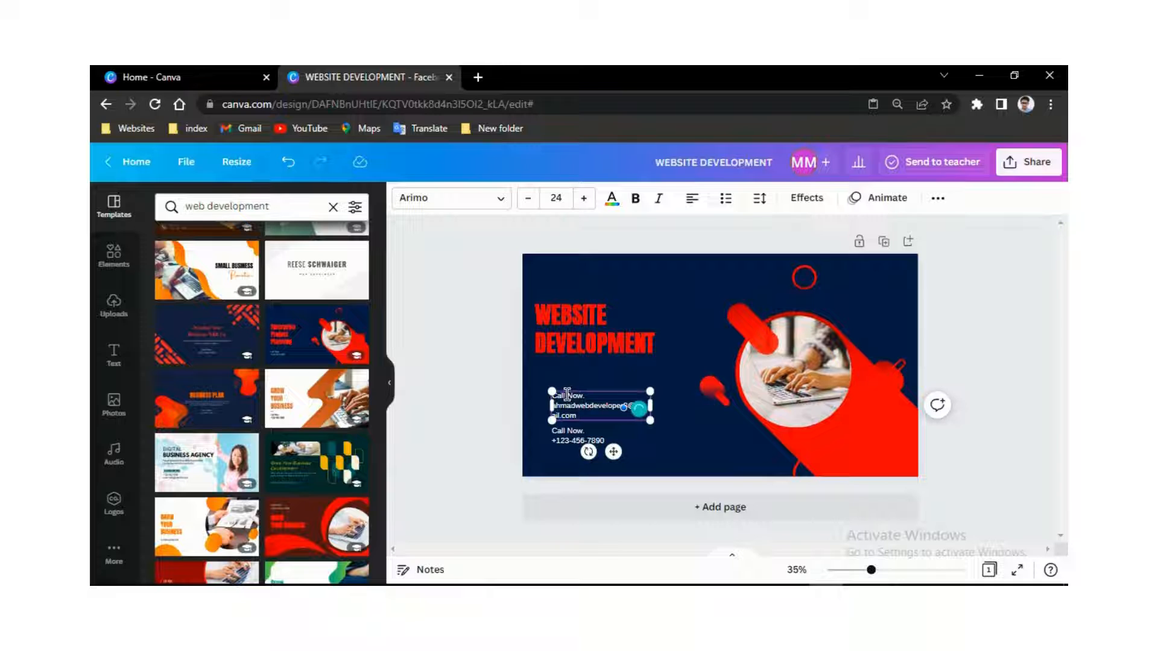
- Relabel the copy 'Email Now.' and widen its box so the address fits one line
key(BackSpace)
key(BackSpace)
text(Email)
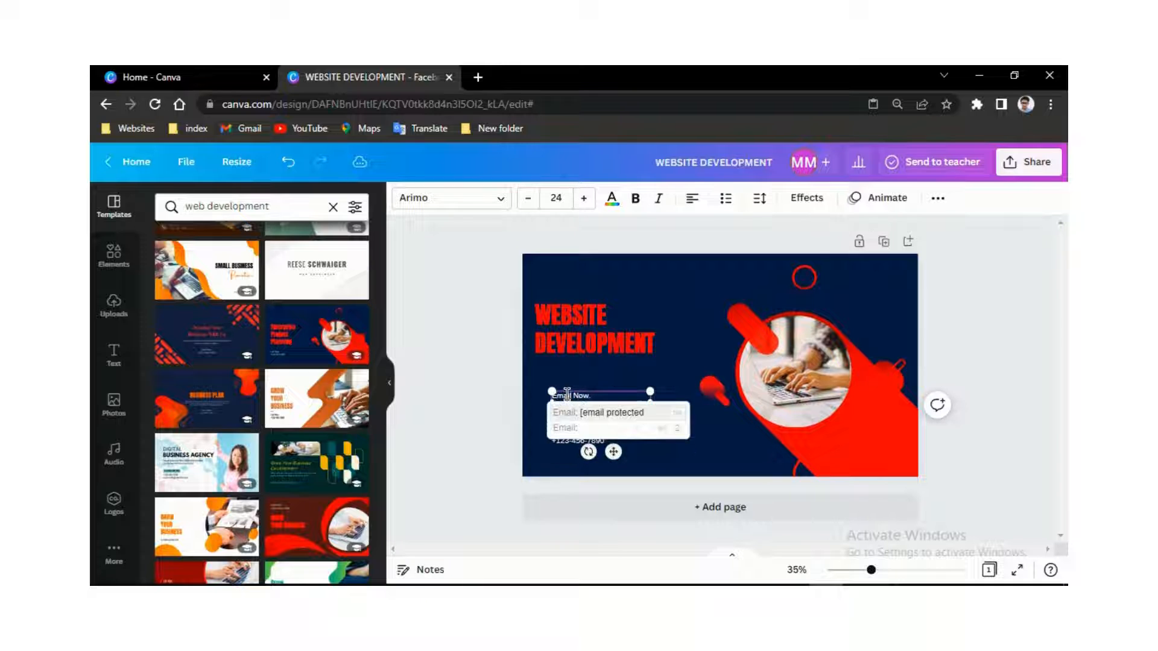
click(597, 413)
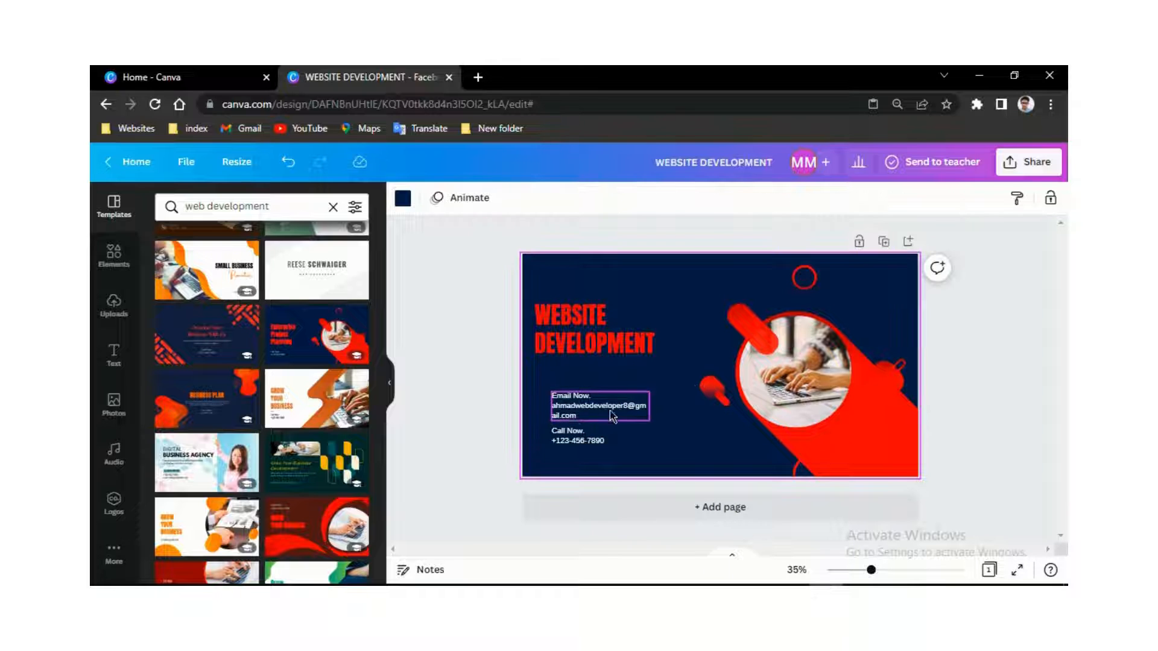
click(651, 413)
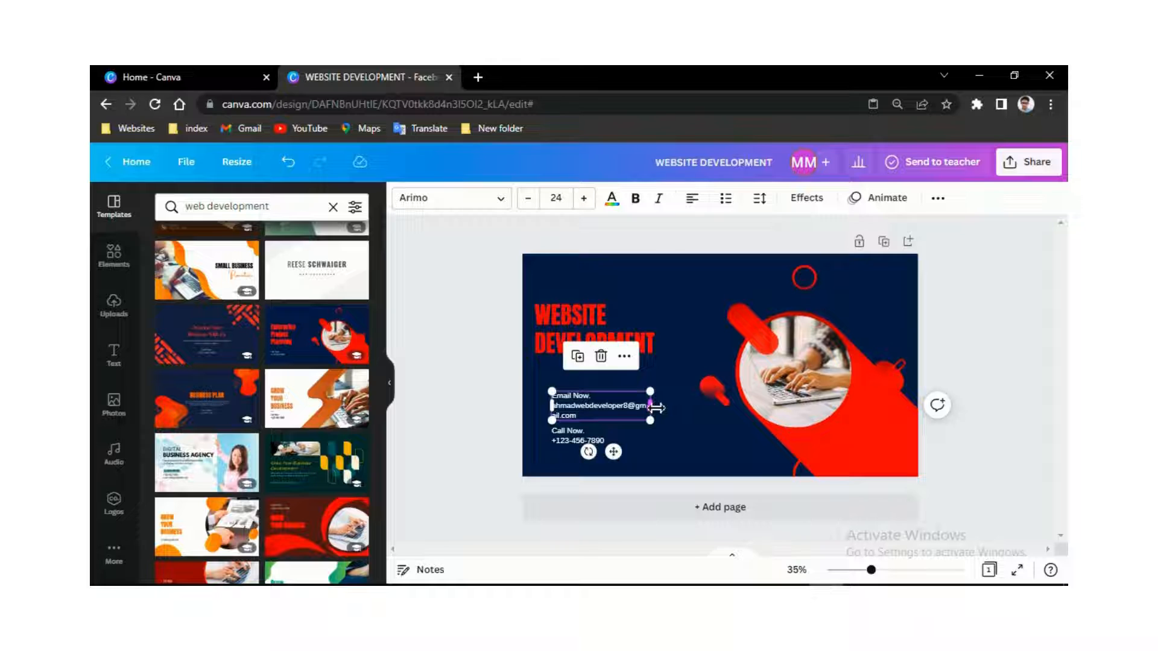
drag(656, 408, 682, 408)
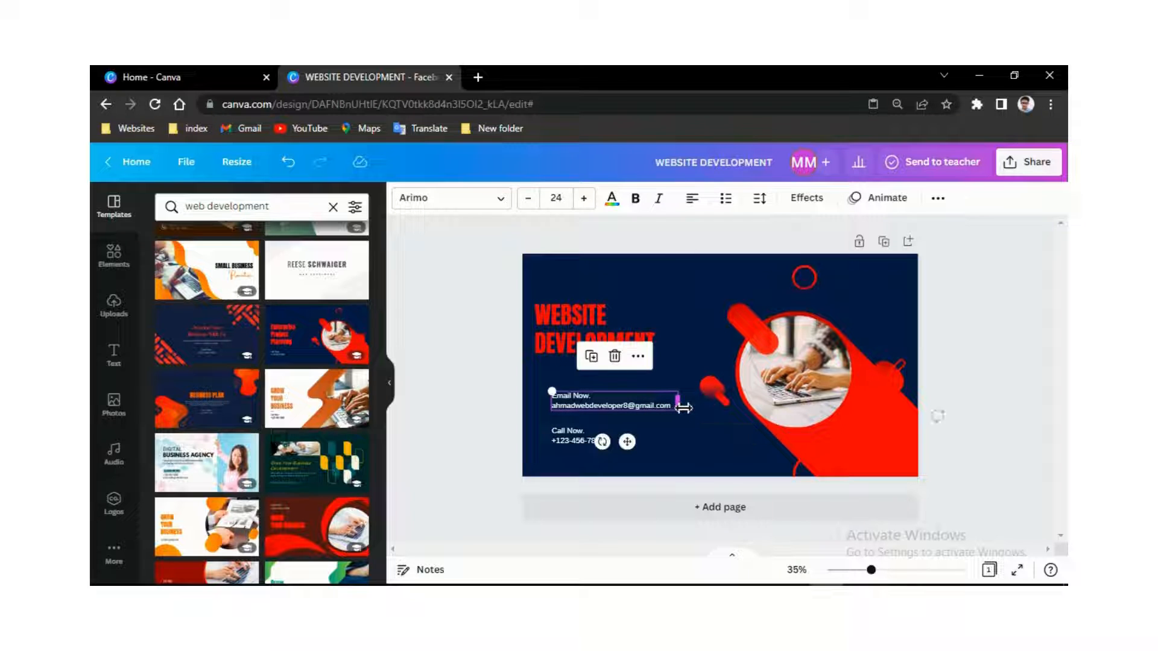
click(577, 443)
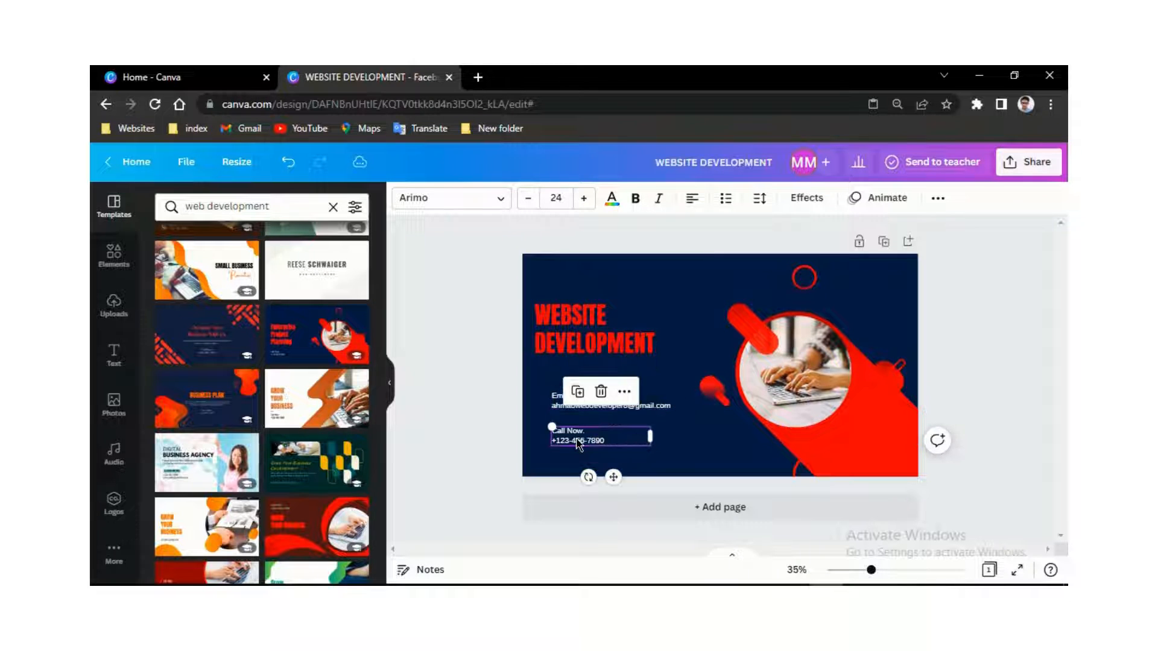
- Replace the sample number under Call Now with the contact's phone number
double_click(577, 440)
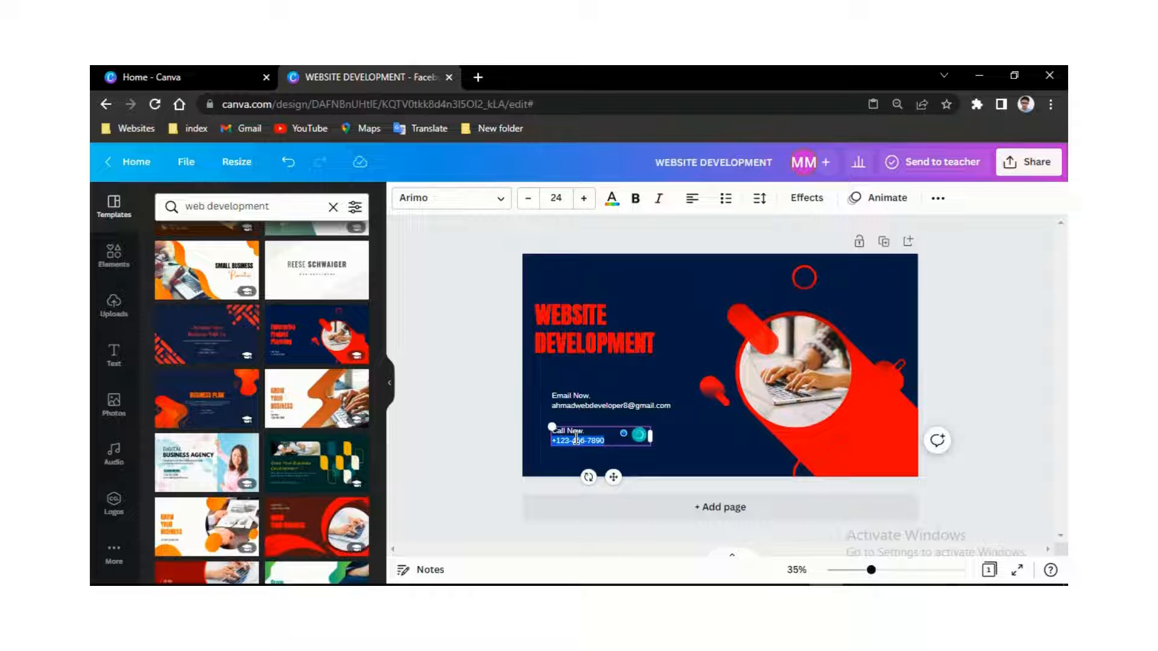
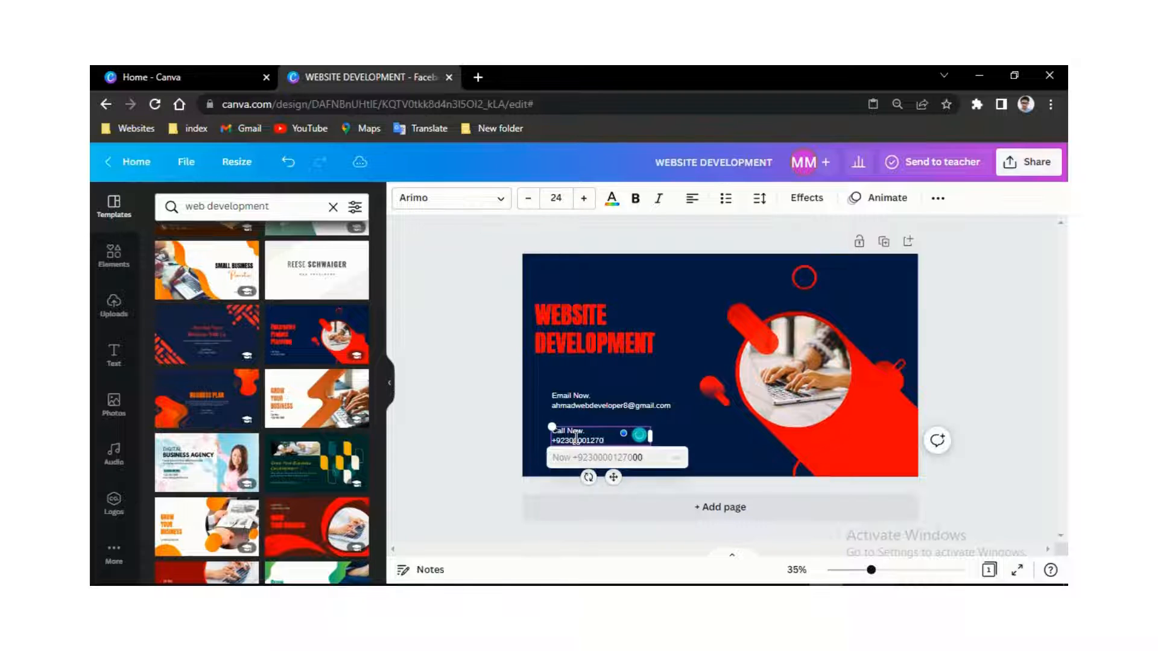
click(703, 440)
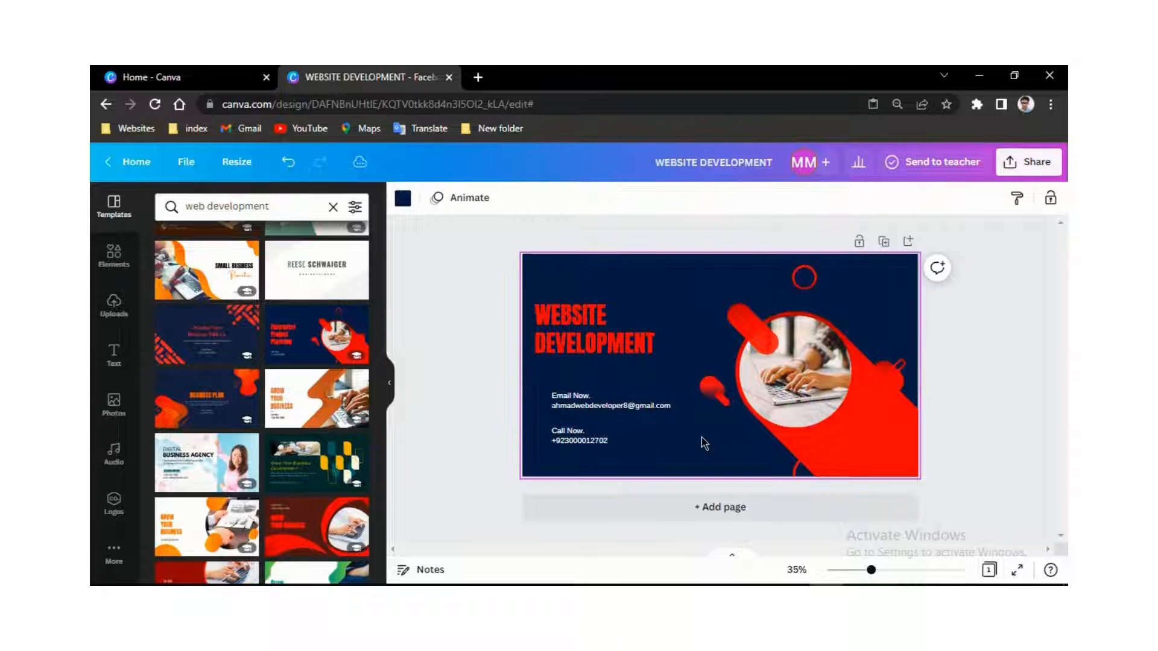
click(551, 405)
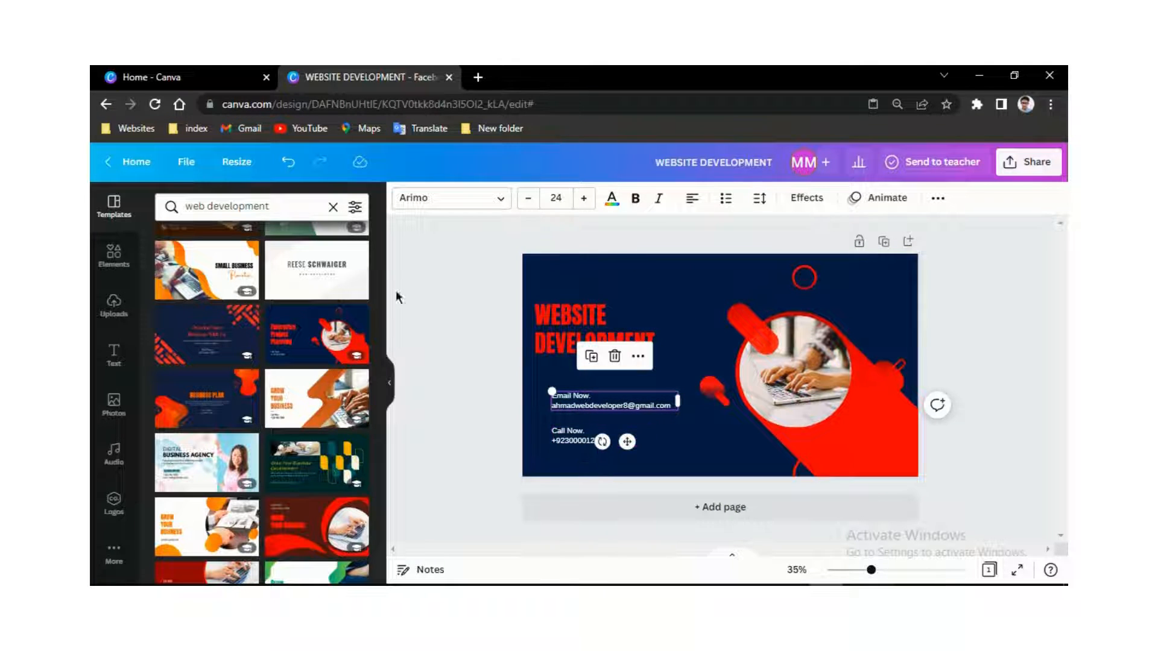
- Search the Elements library for 'gmail' to list Gmail logos and envelope icons
click(116, 266)
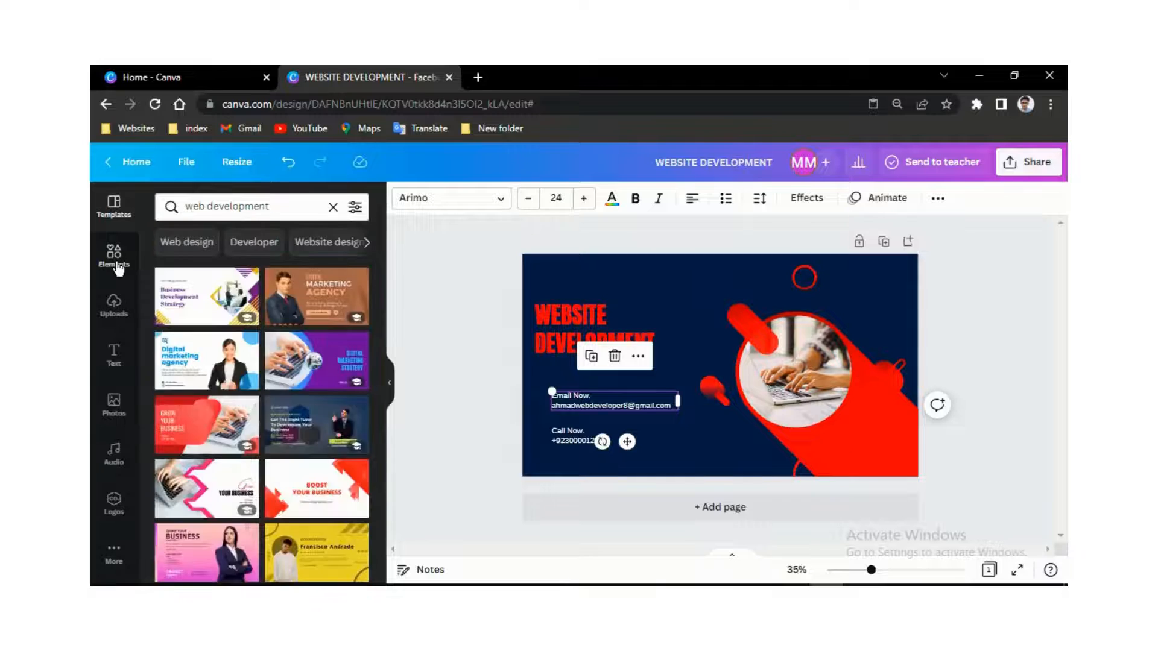
click(118, 267)
click(278, 206)
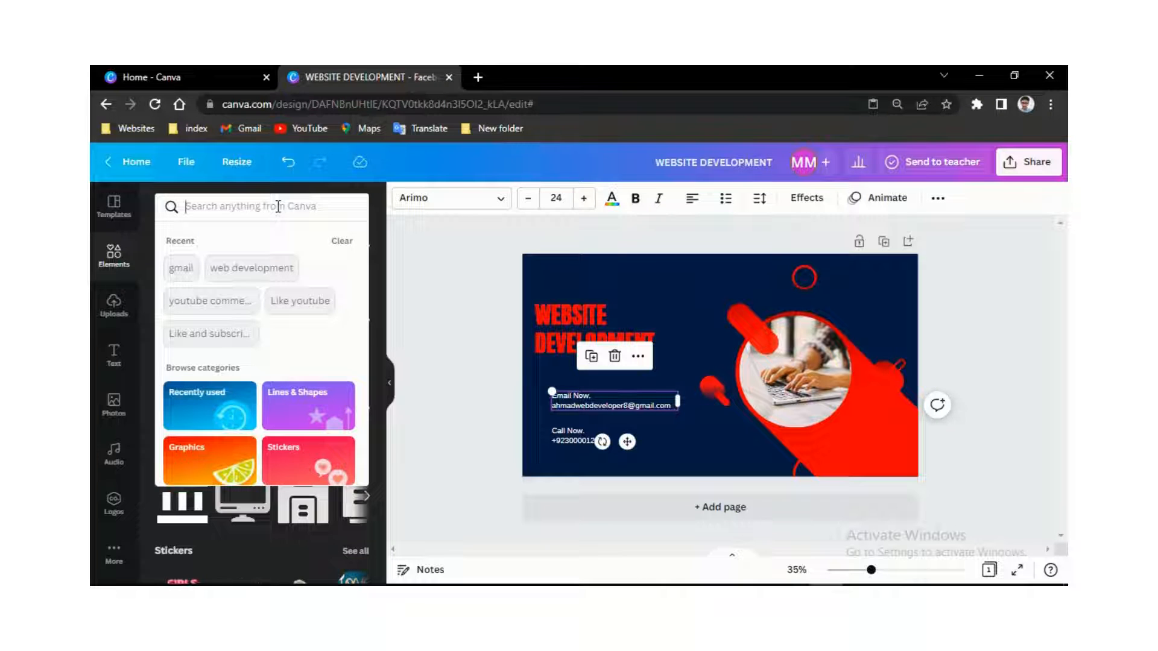
text(gmail)
key(Return)
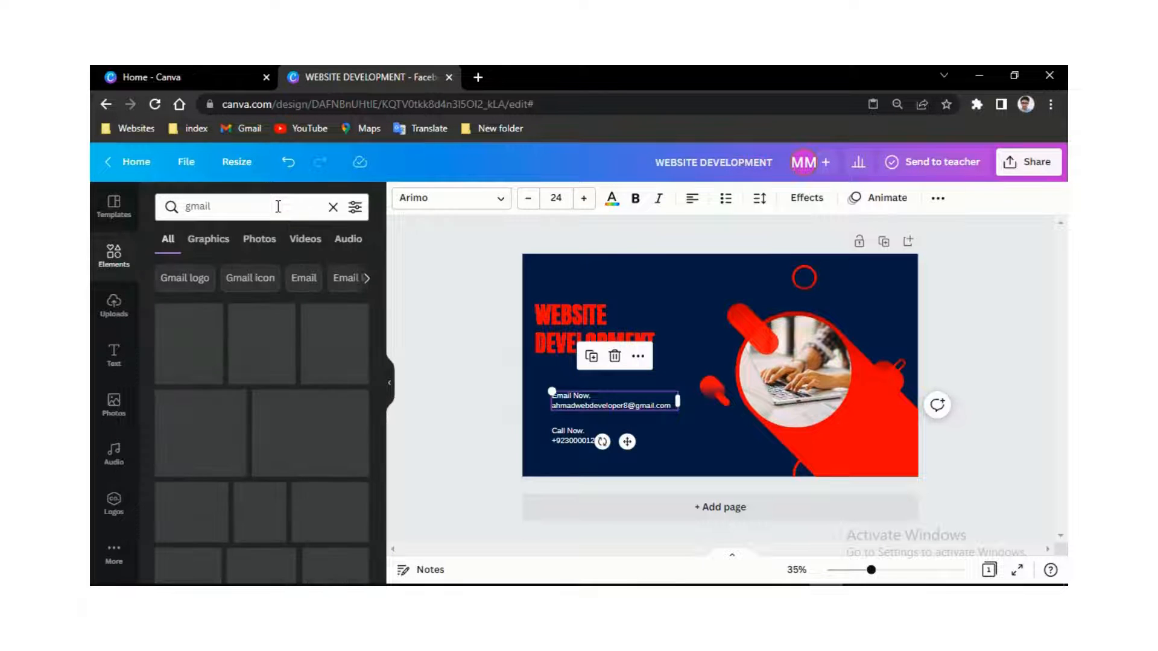
scroll(273, 353, down, 5)
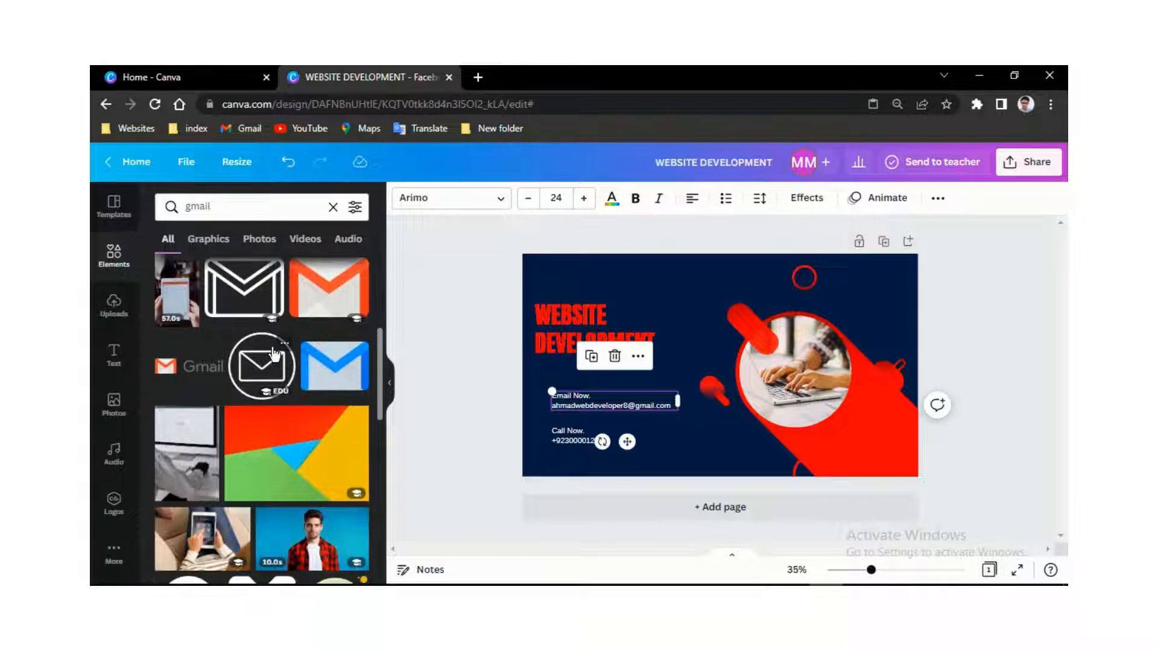
- Add the circled envelope icon, shrink it to about 93 px, and place it beside the email text
click(262, 371)
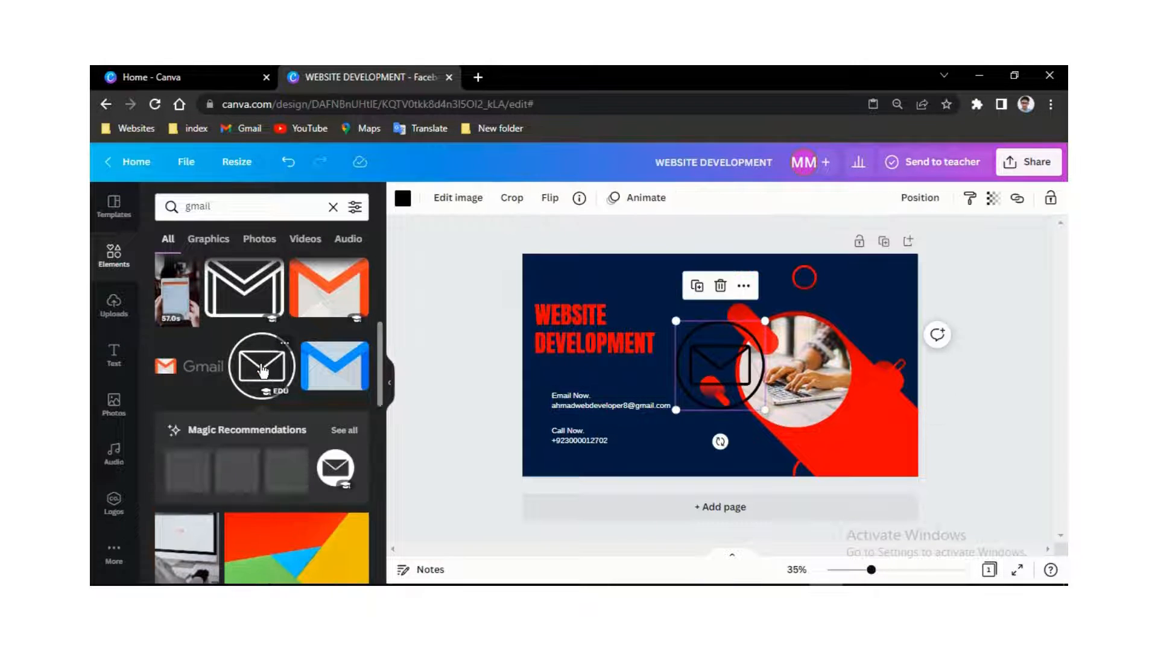
drag(767, 322, 716, 396)
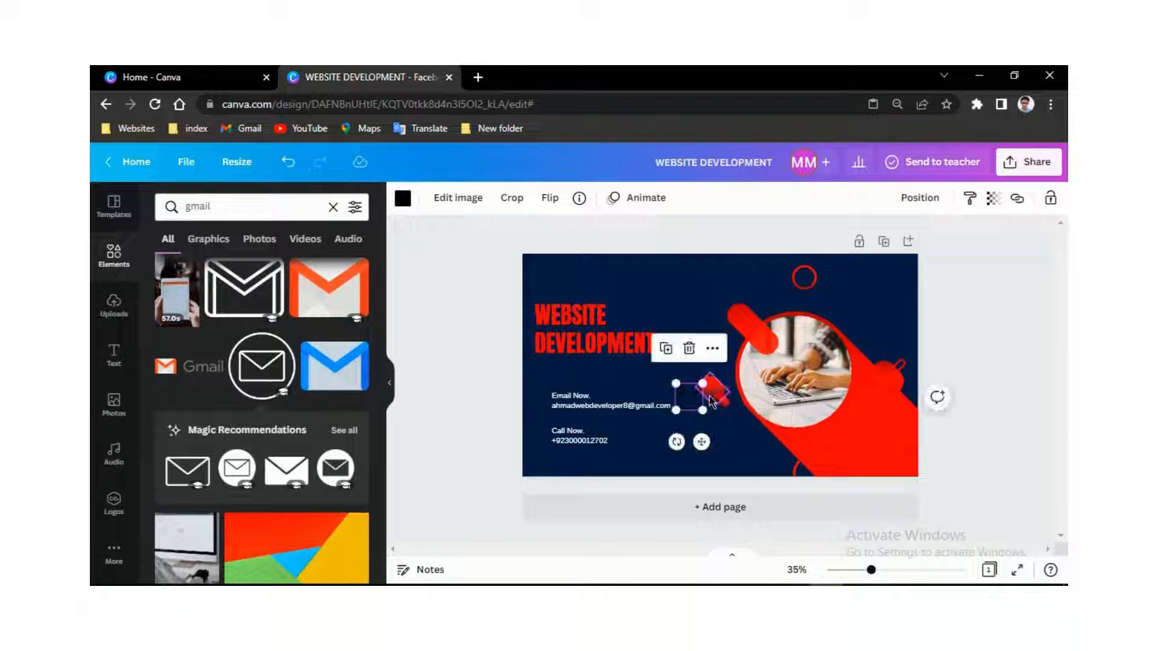
drag(701, 442, 550, 445)
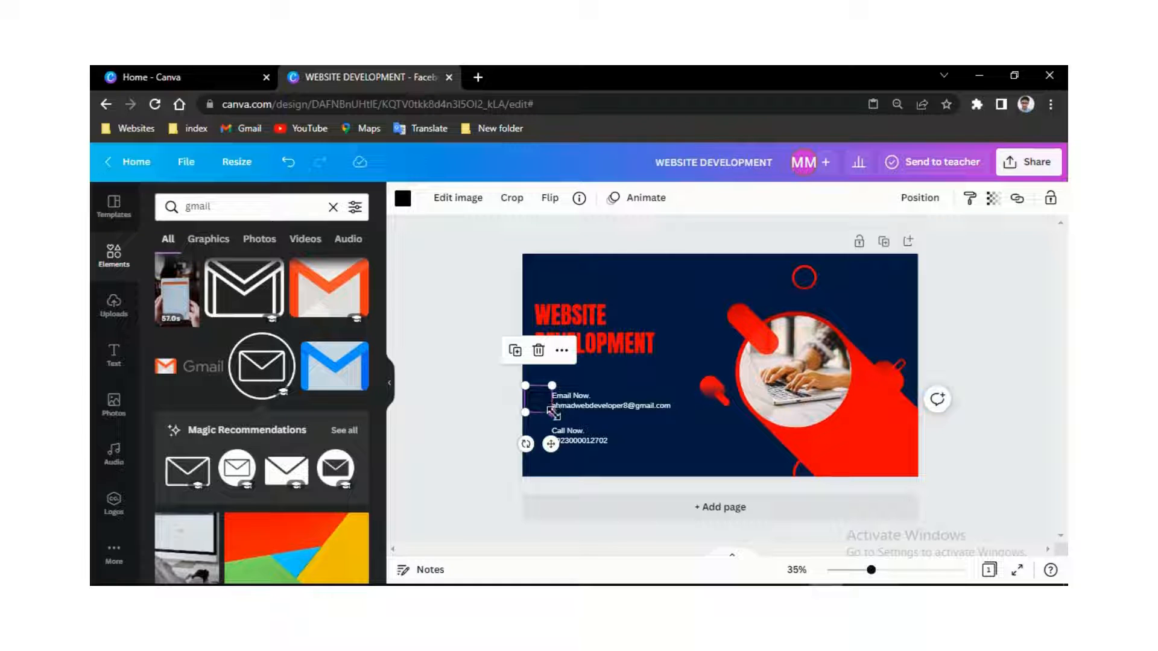
drag(551, 412, 552, 446)
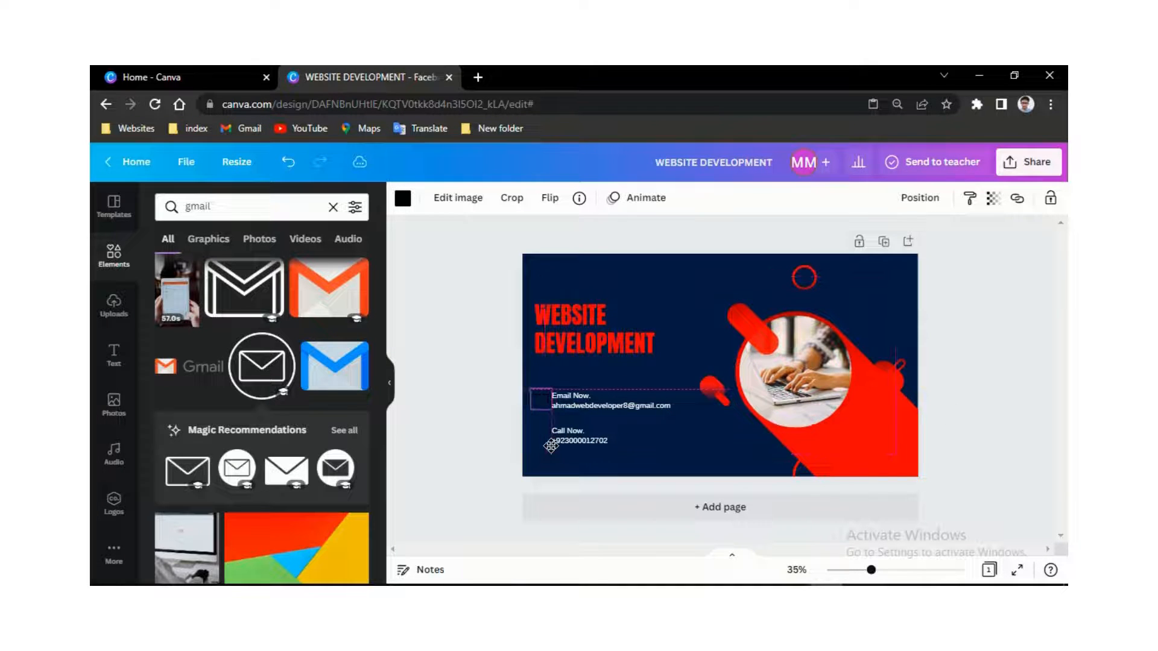
drag(581, 405, 585, 405)
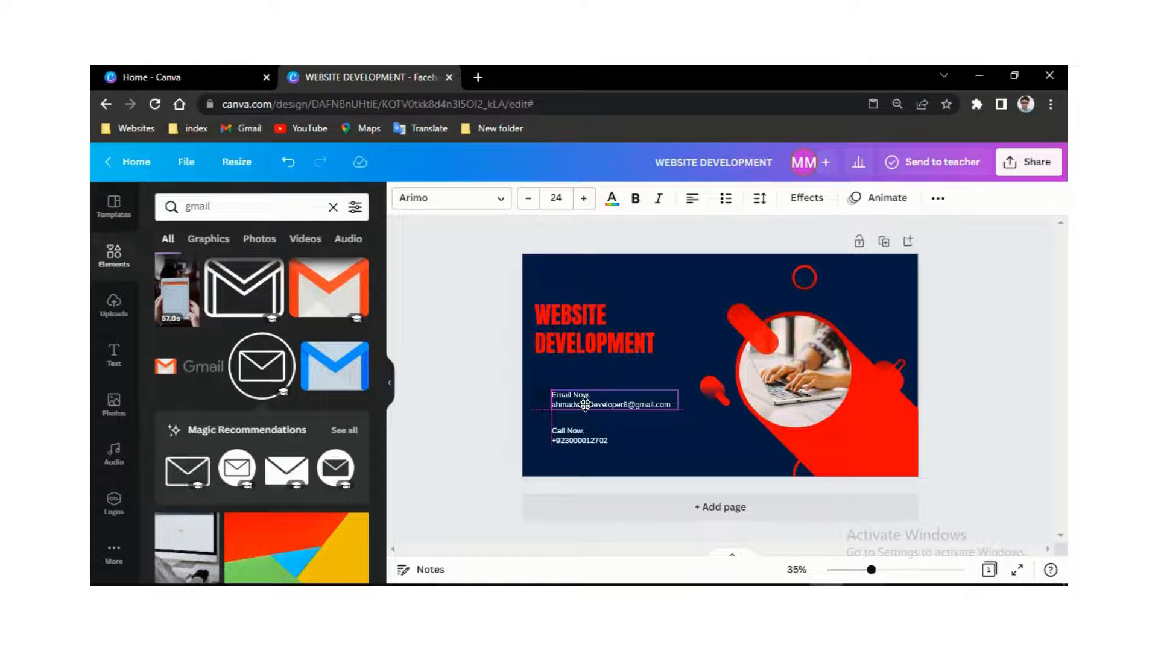
- Recolour the envelope icon bright red
click(573, 438)
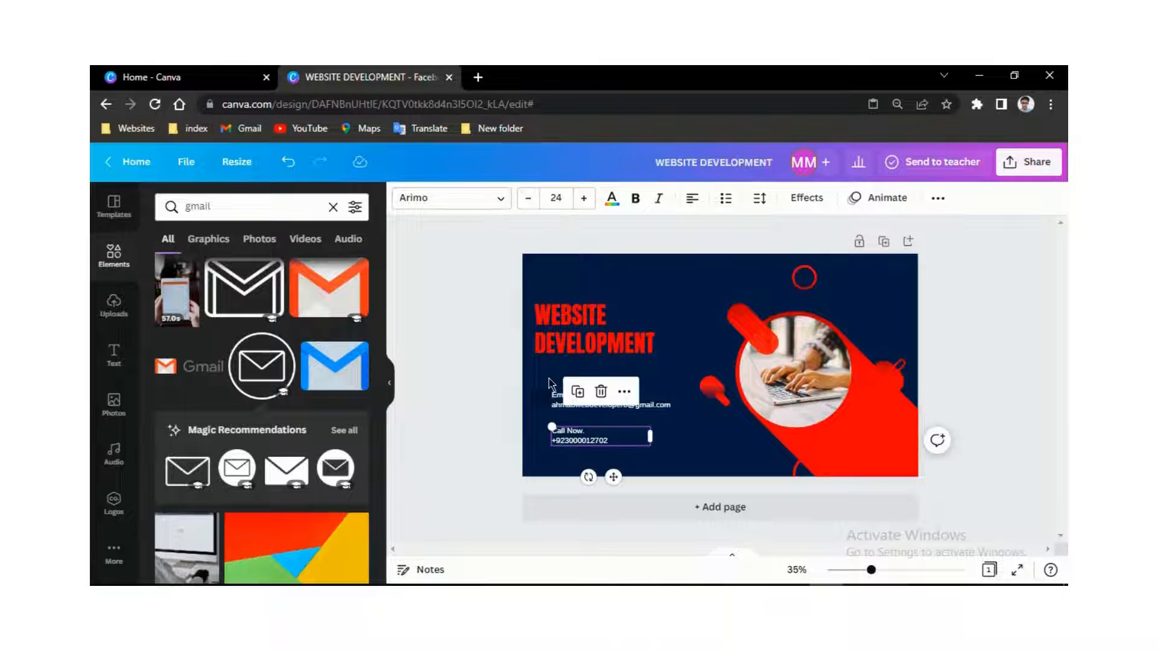
click(540, 400)
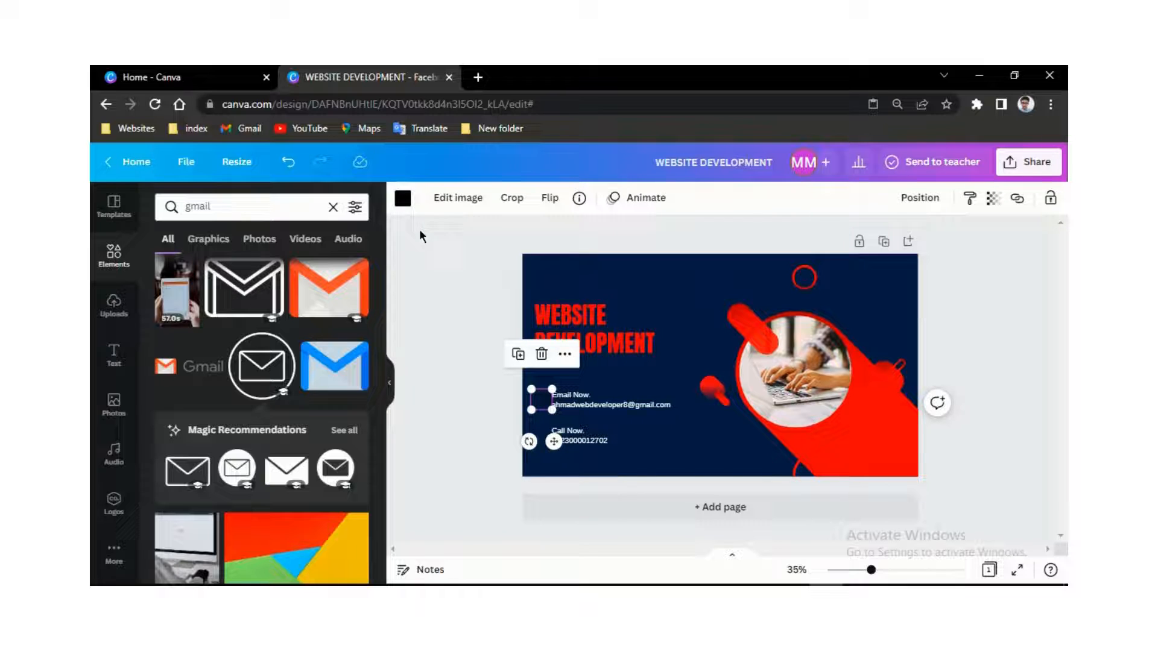
click(403, 198)
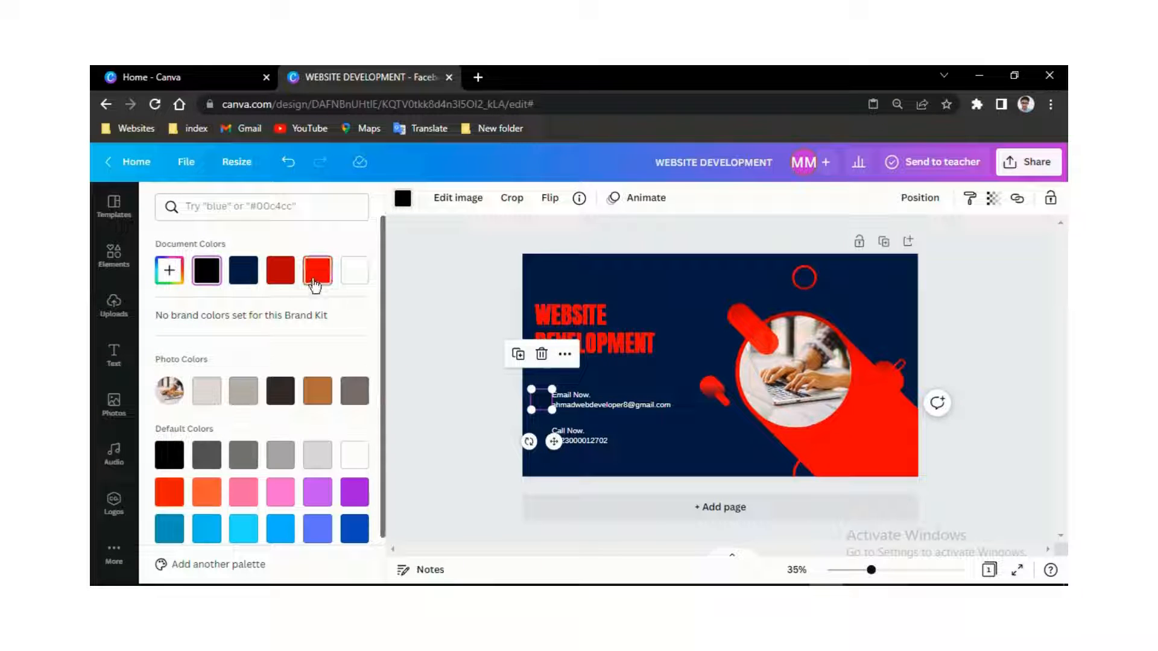
click(661, 426)
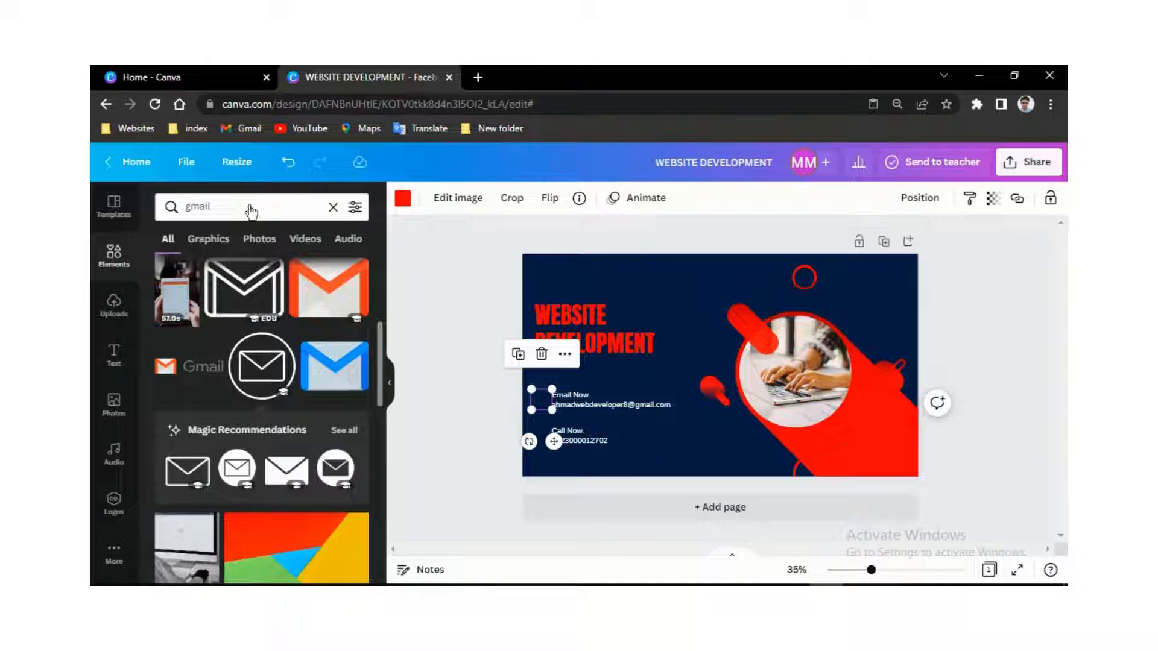
- Replace the 'gmail' query with 'call' to list phone handset icons
click(272, 211)
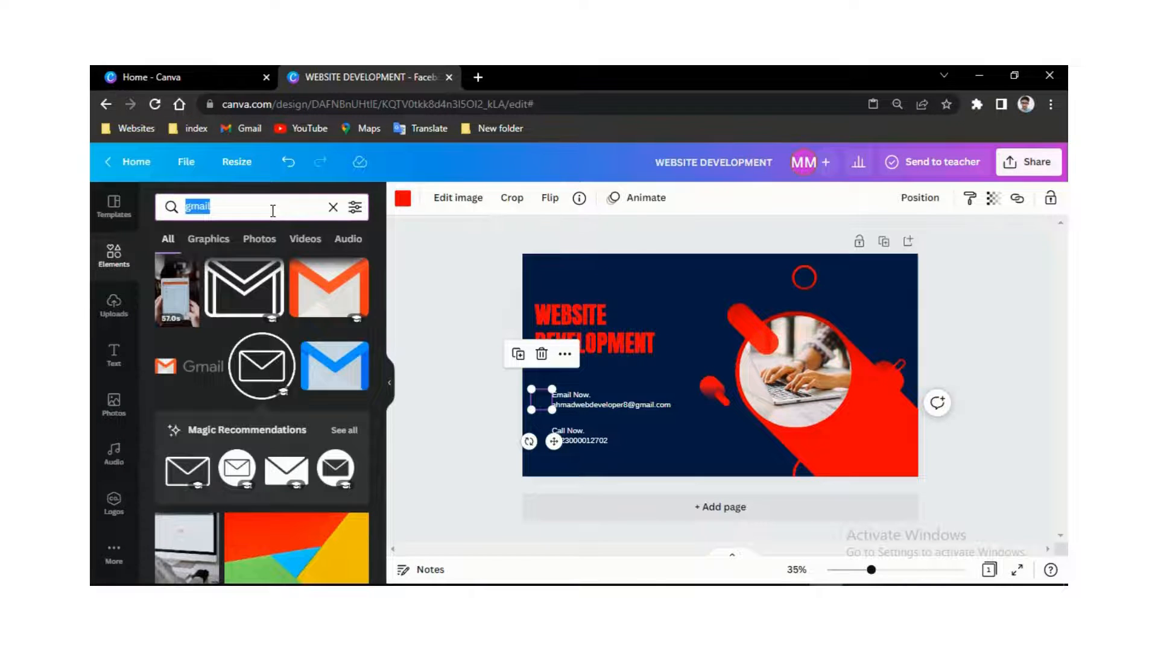
text(call)
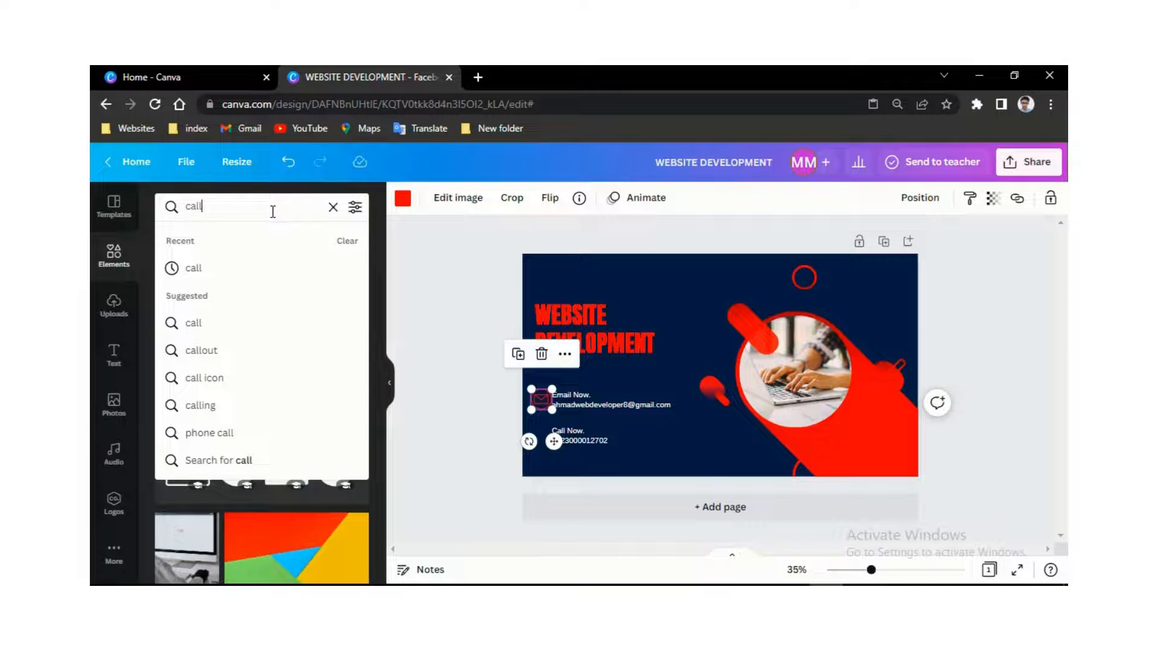
click(245, 275)
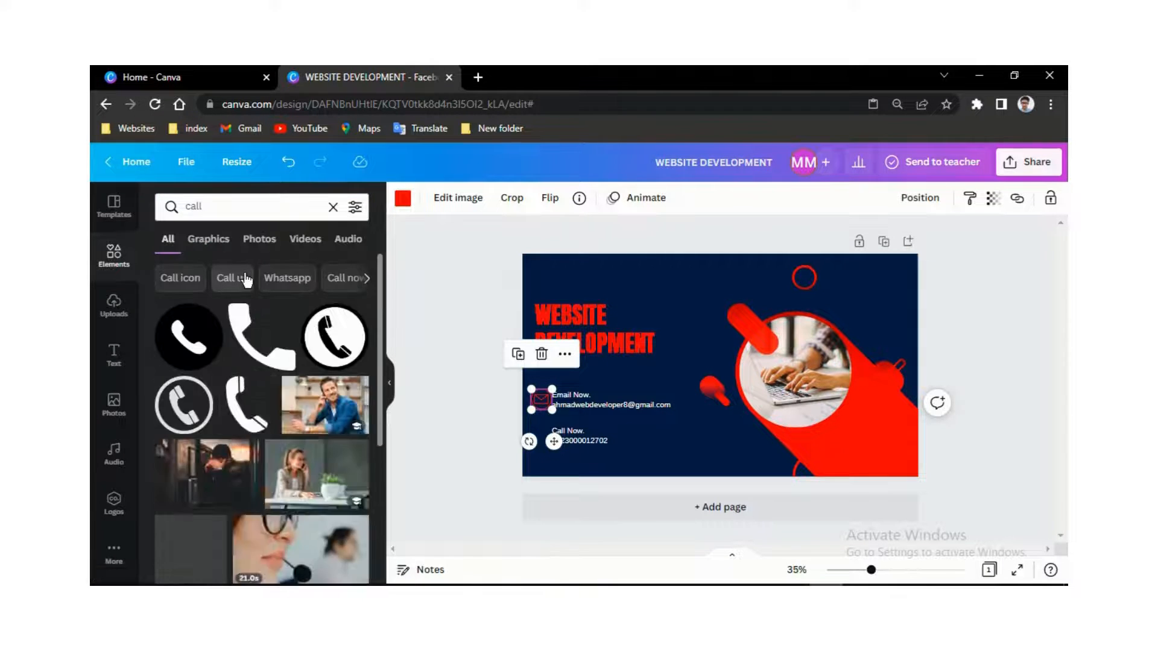
scroll(266, 326, down, 3)
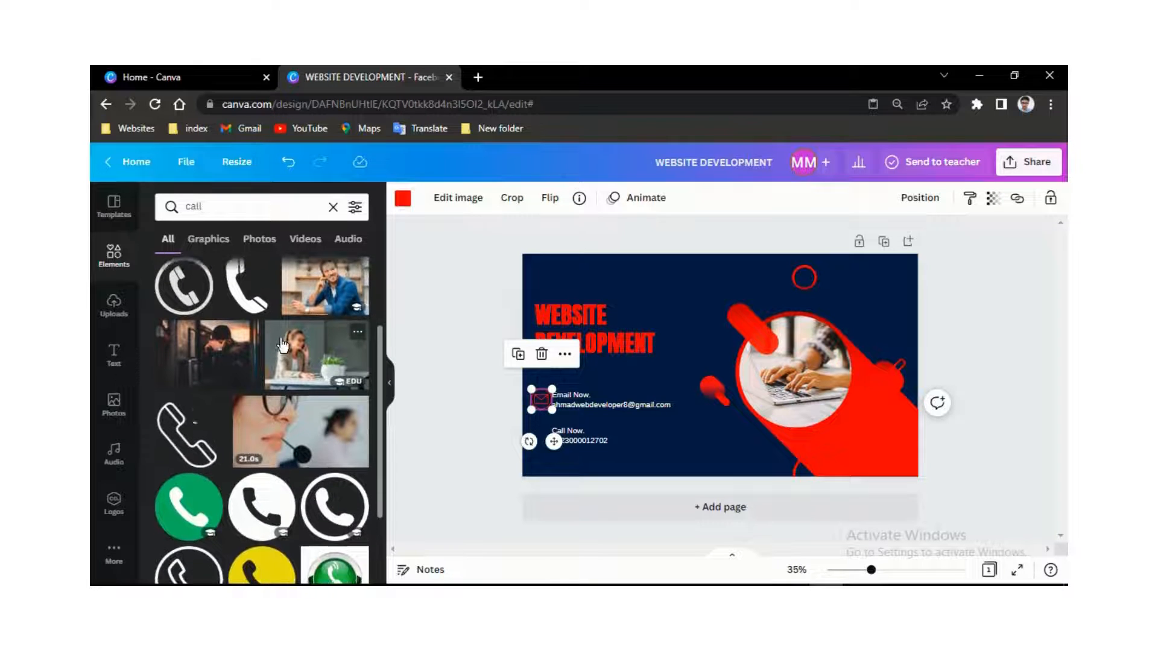
scroll(281, 345, up, 3)
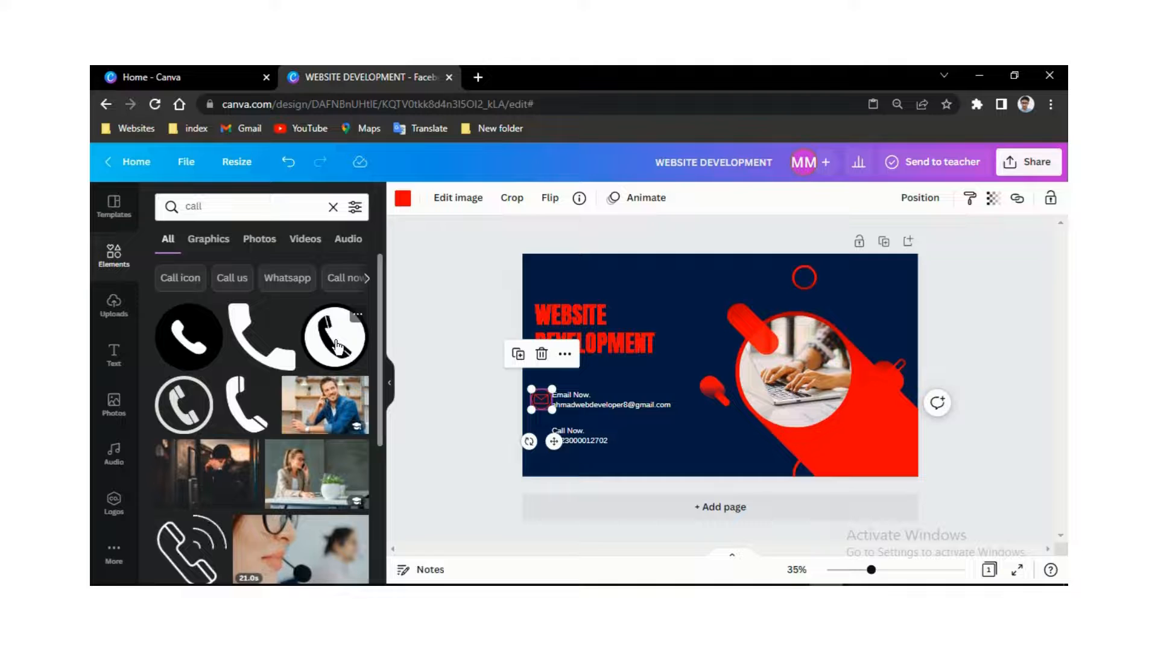
- Add the black phone icon, shrink it to 85 px, and place it left of 'Call Now'
click(195, 342)
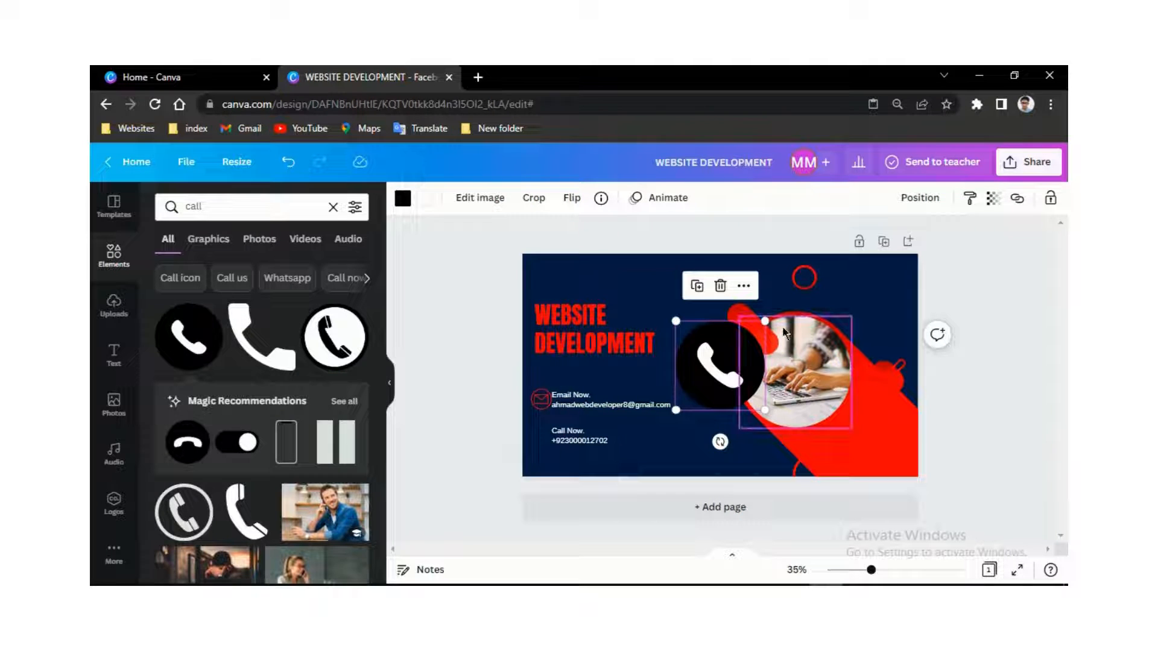
drag(763, 322, 704, 395)
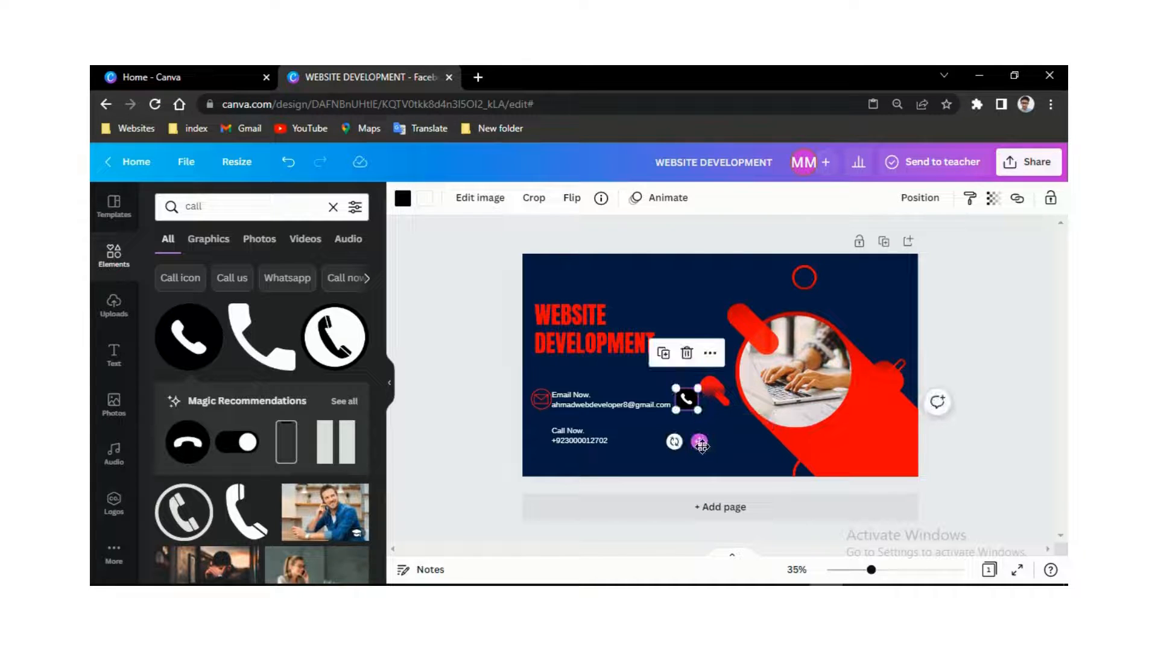
drag(700, 445, 556, 482)
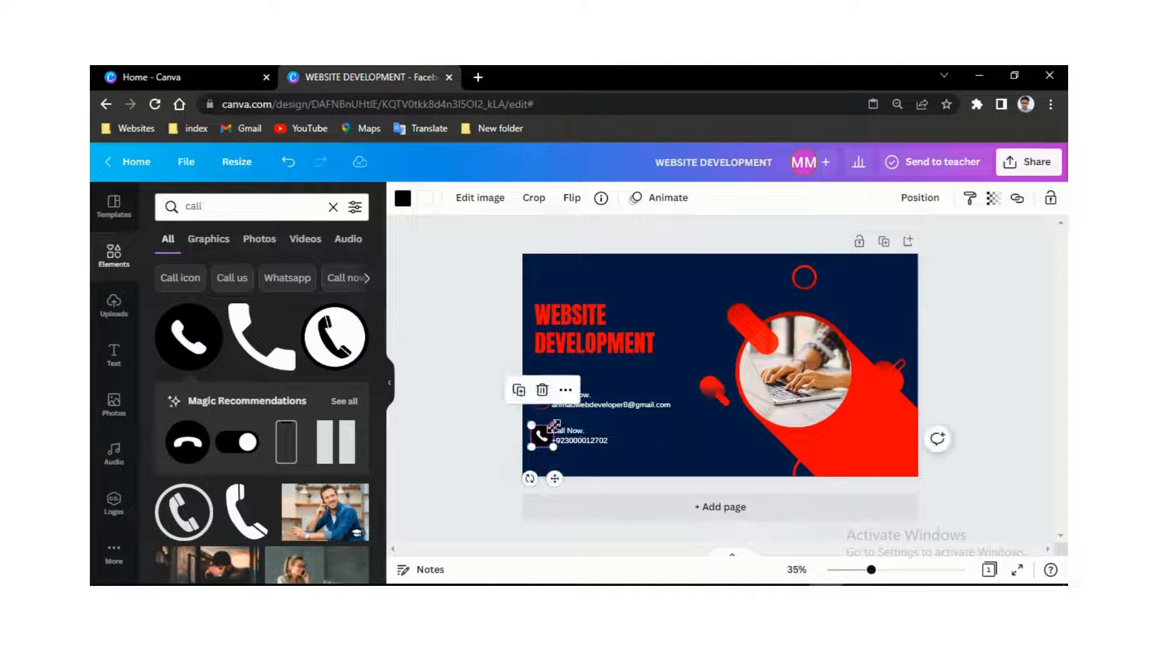
drag(555, 425, 553, 428)
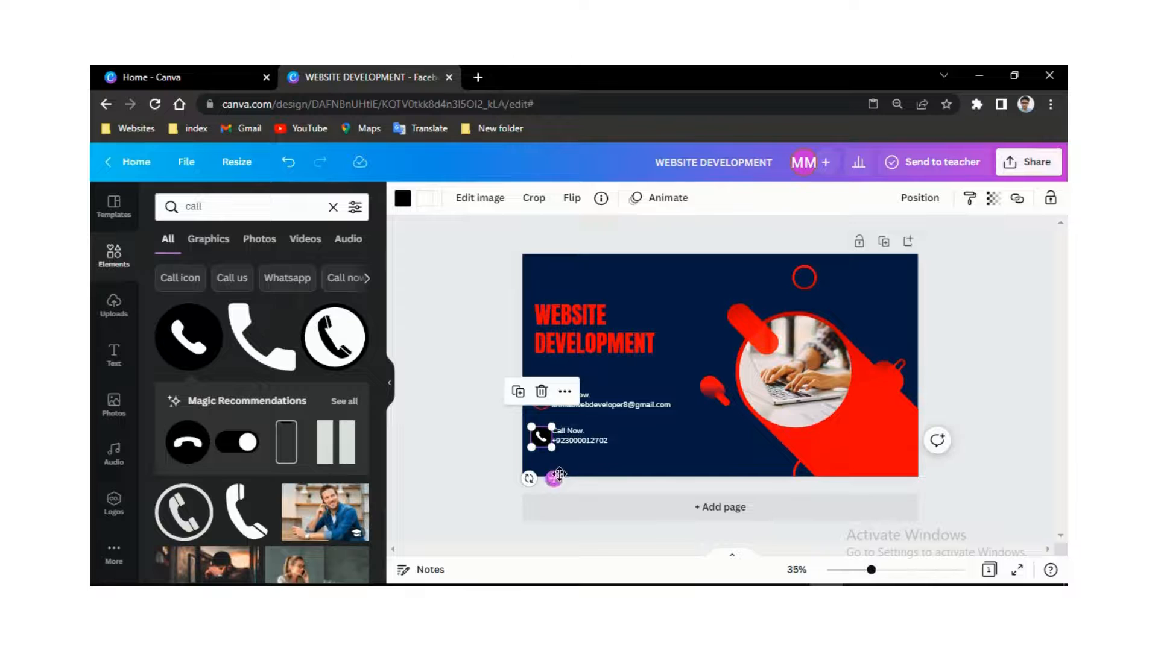
drag(555, 478, 554, 476)
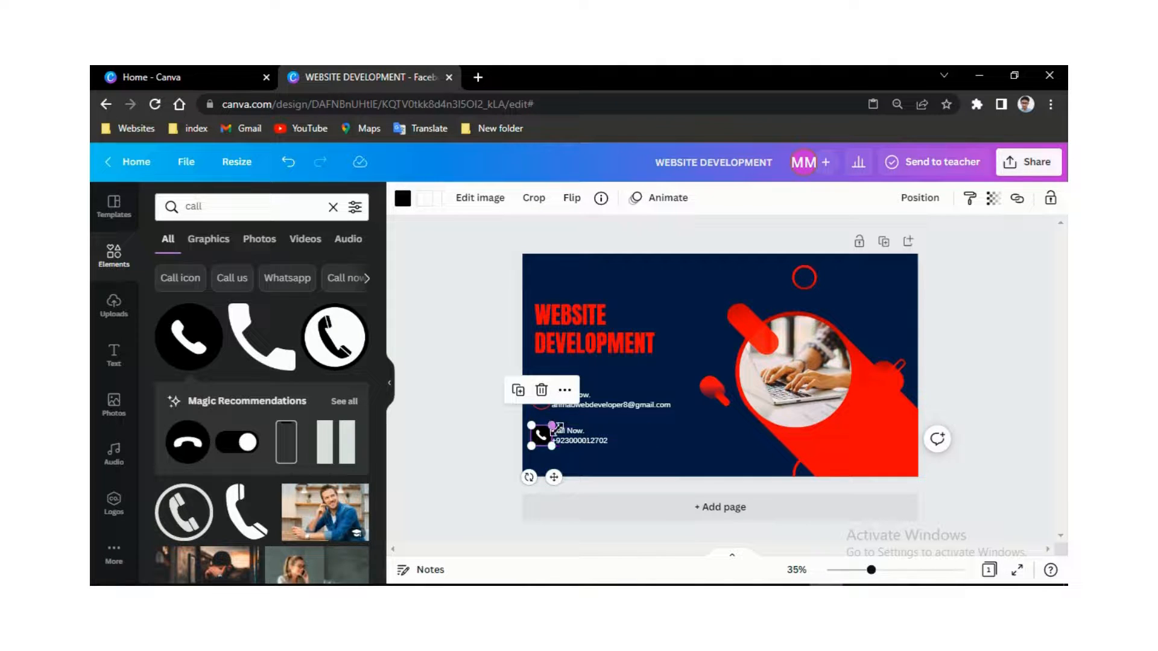
click(652, 472)
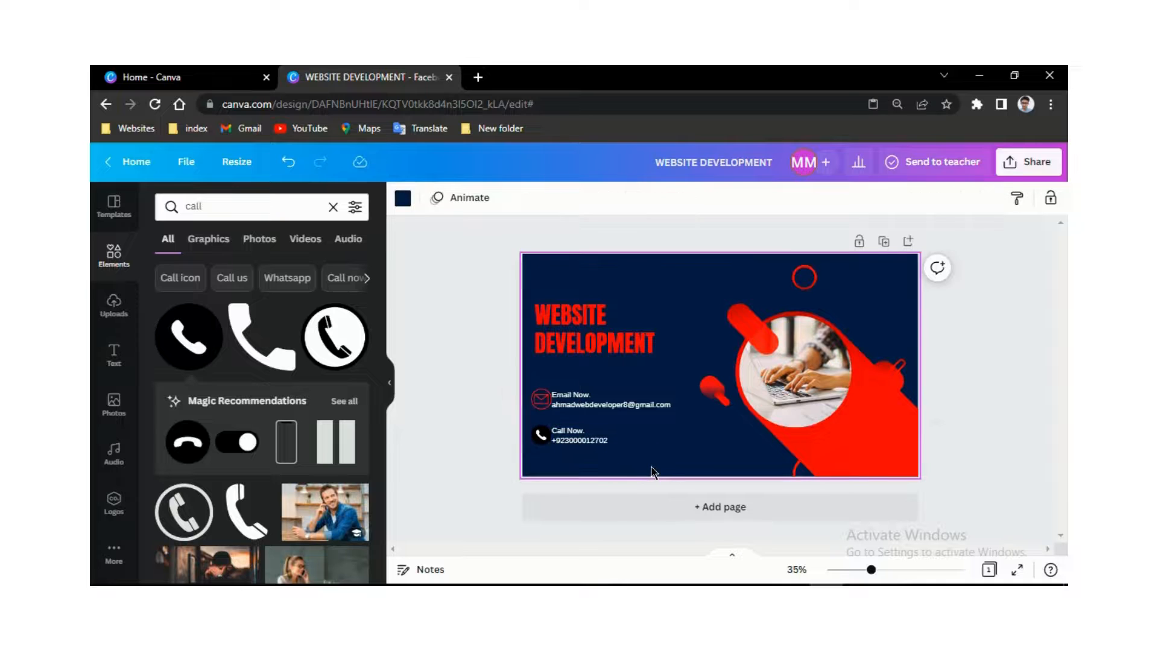
- Recolour the phone icon red #ff002b
click(542, 439)
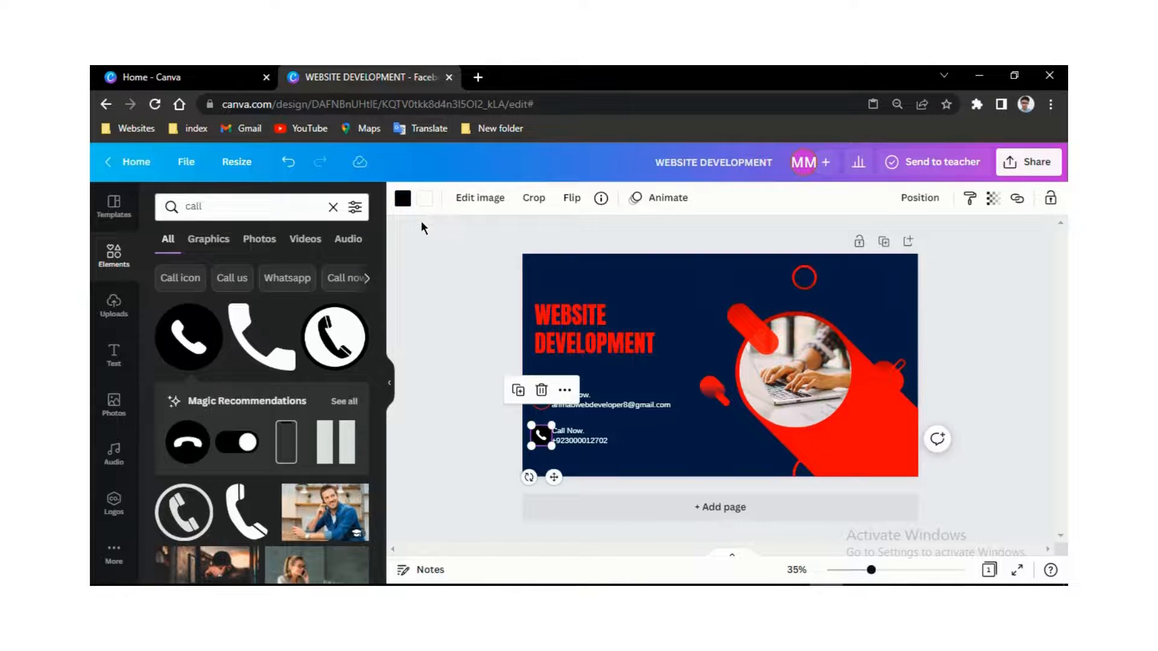
click(402, 204)
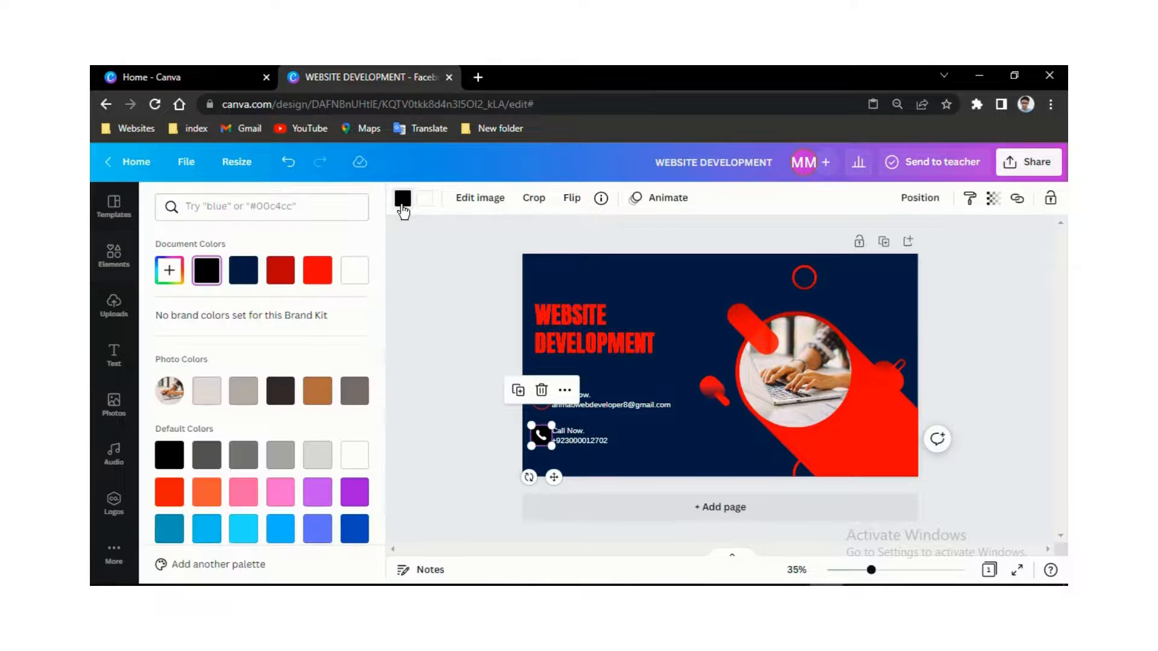
click(319, 275)
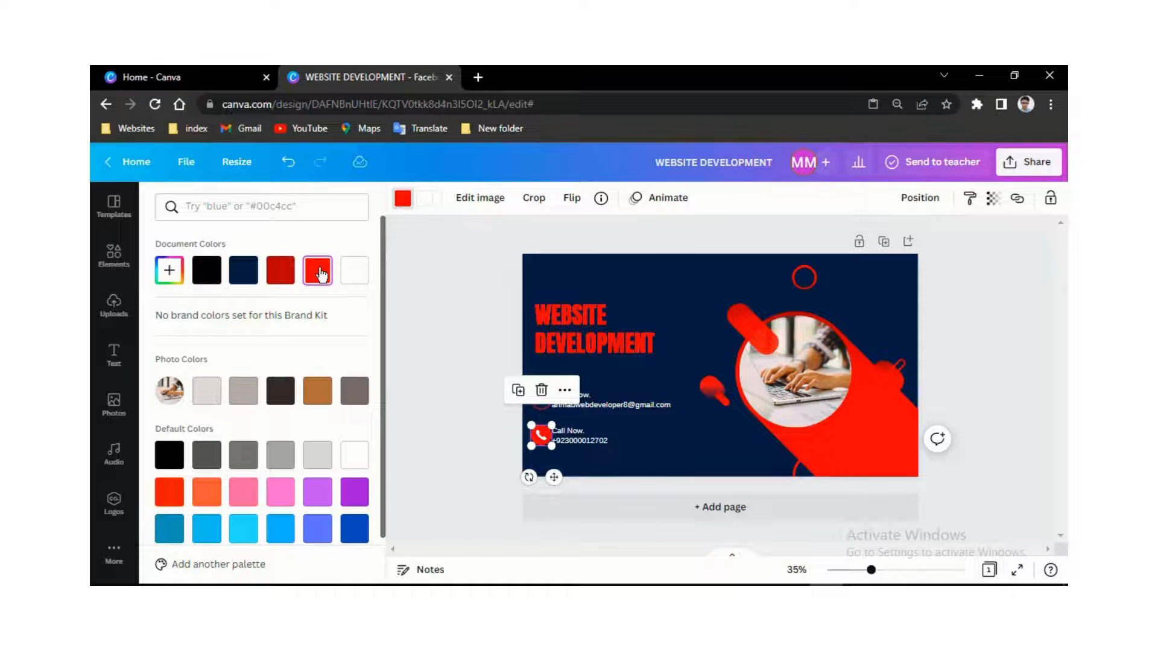
click(669, 450)
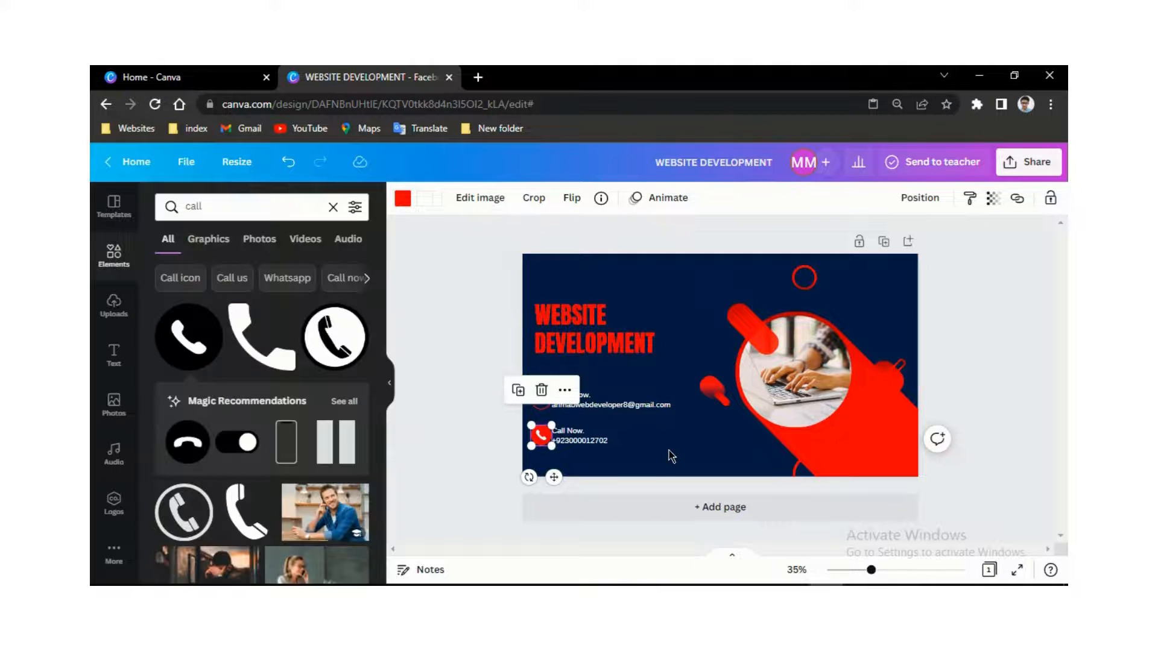
click(678, 440)
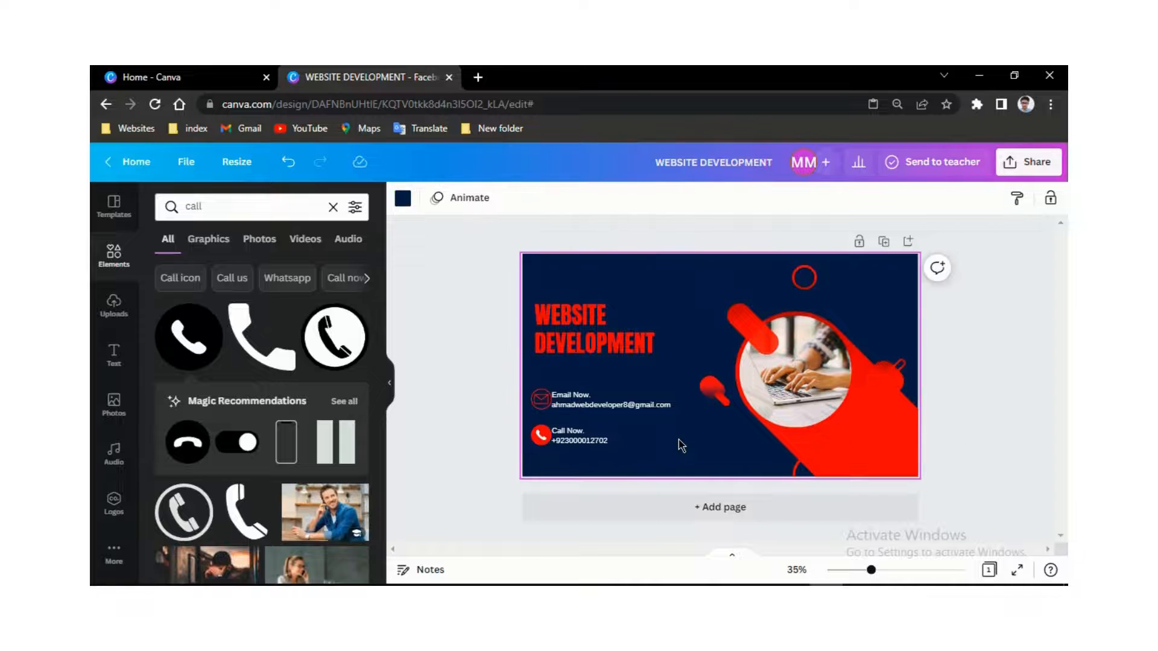
- Increase the WEBSITE DEVELOPMENT title from 72 to size 79 and nudge it slightly left
click(588, 335)
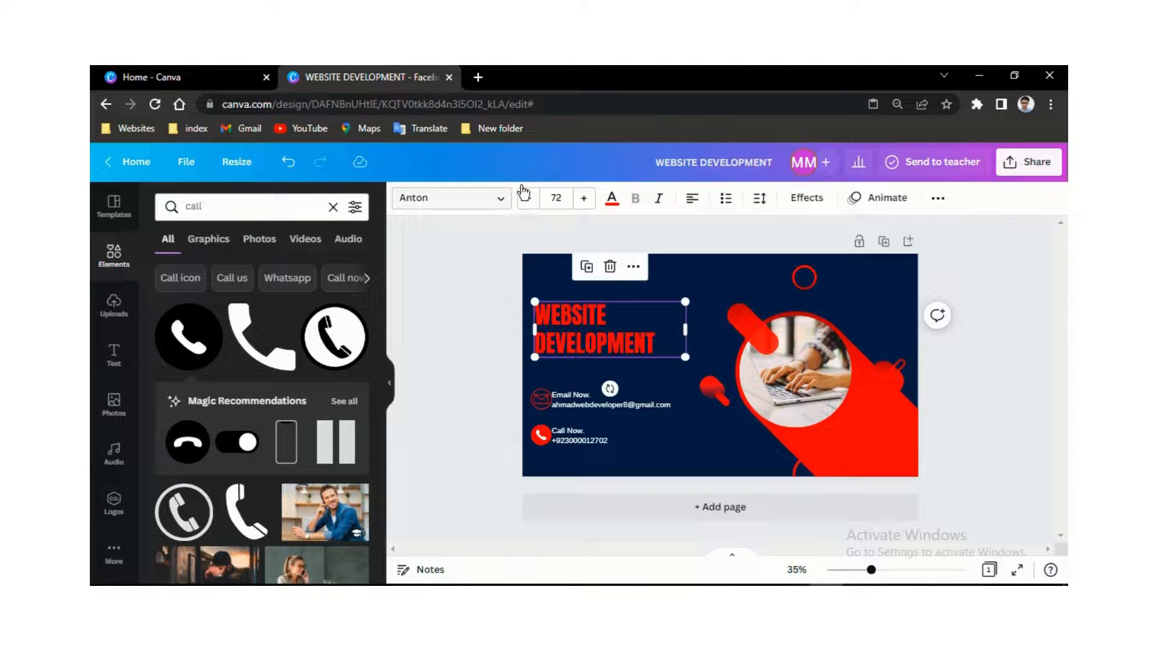
click(581, 199)
click(581, 199)
click(582, 199)
click(582, 199)
click(581, 199)
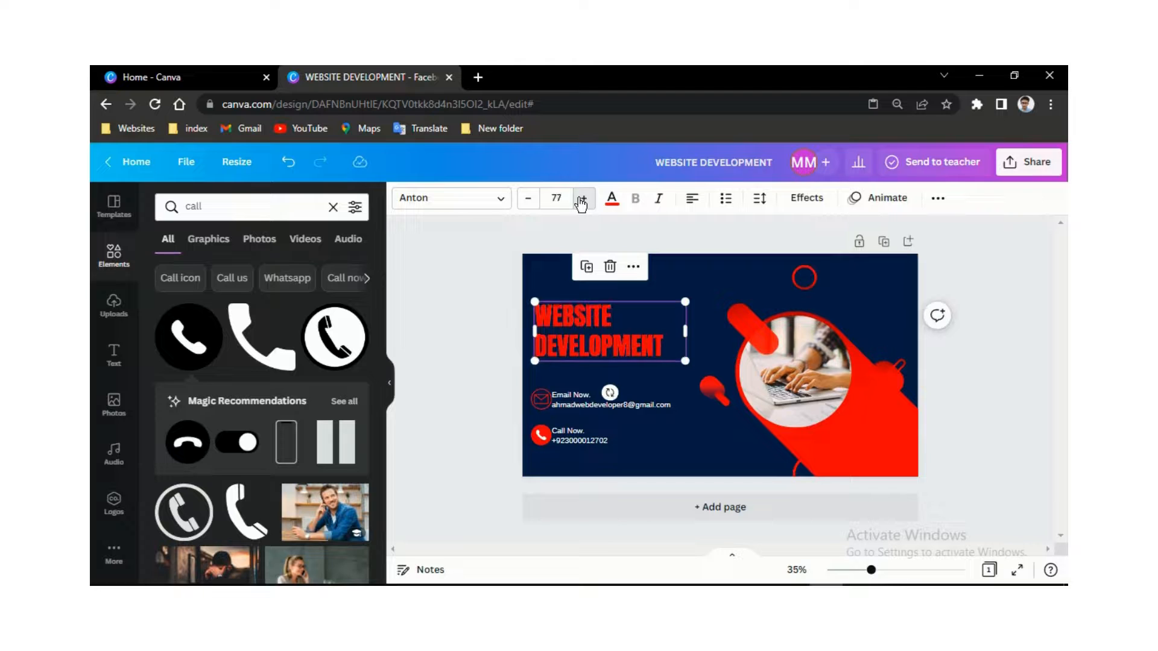
click(581, 199)
click(581, 199)
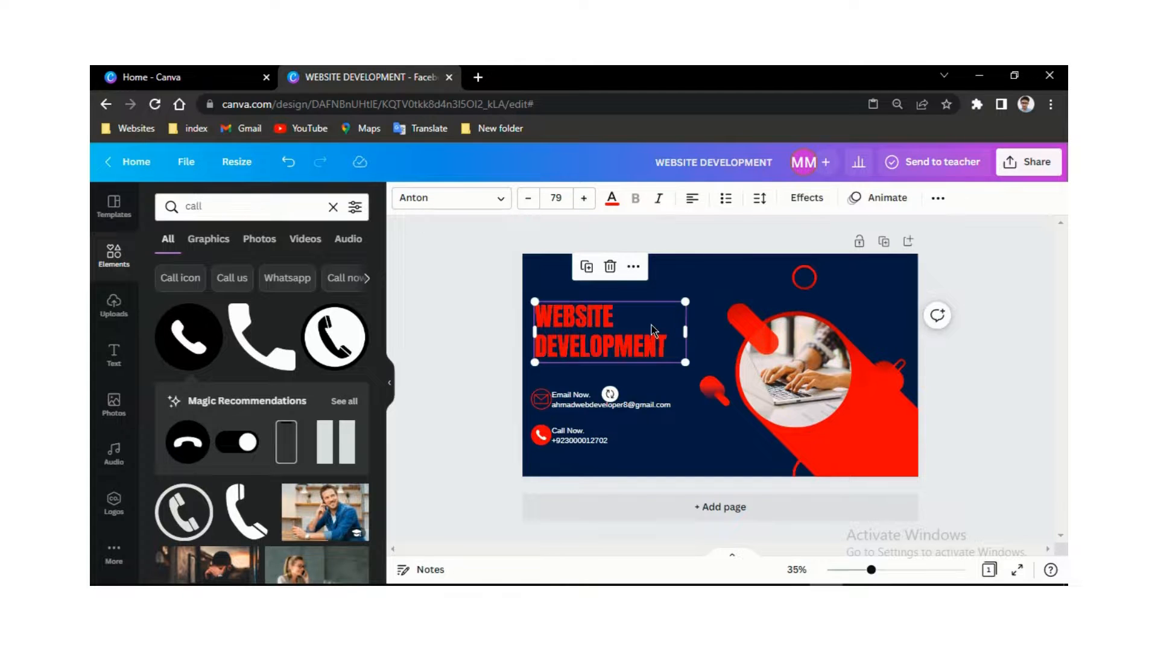
drag(650, 326, 647, 319)
- Reposition the laptop photo leftward inside its circle frame
click(808, 356)
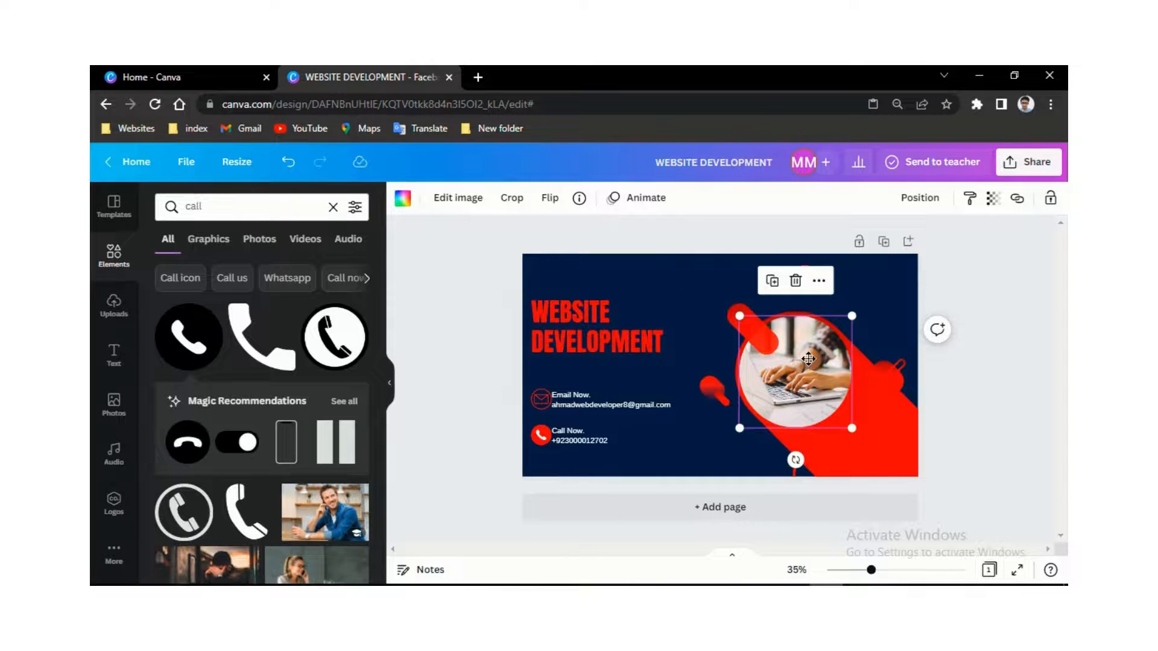
double_click(809, 358)
drag(770, 392, 873, 373)
click(697, 298)
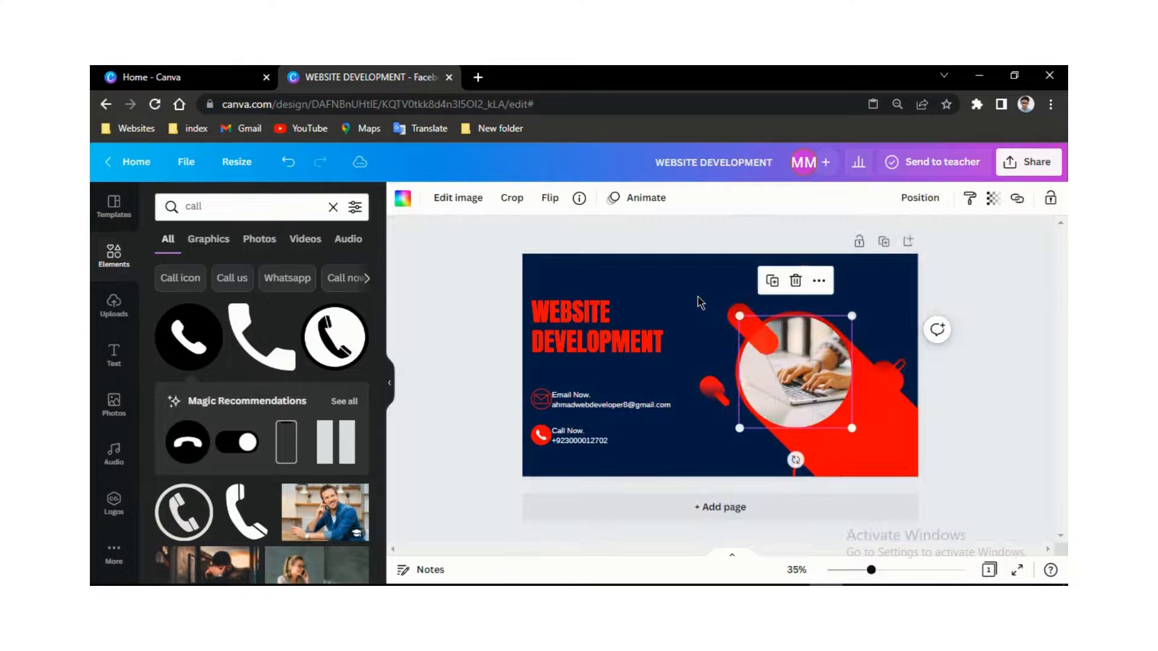
- Detach the laptop photo from the circle and drag it back into the frame
right_click(791, 365)
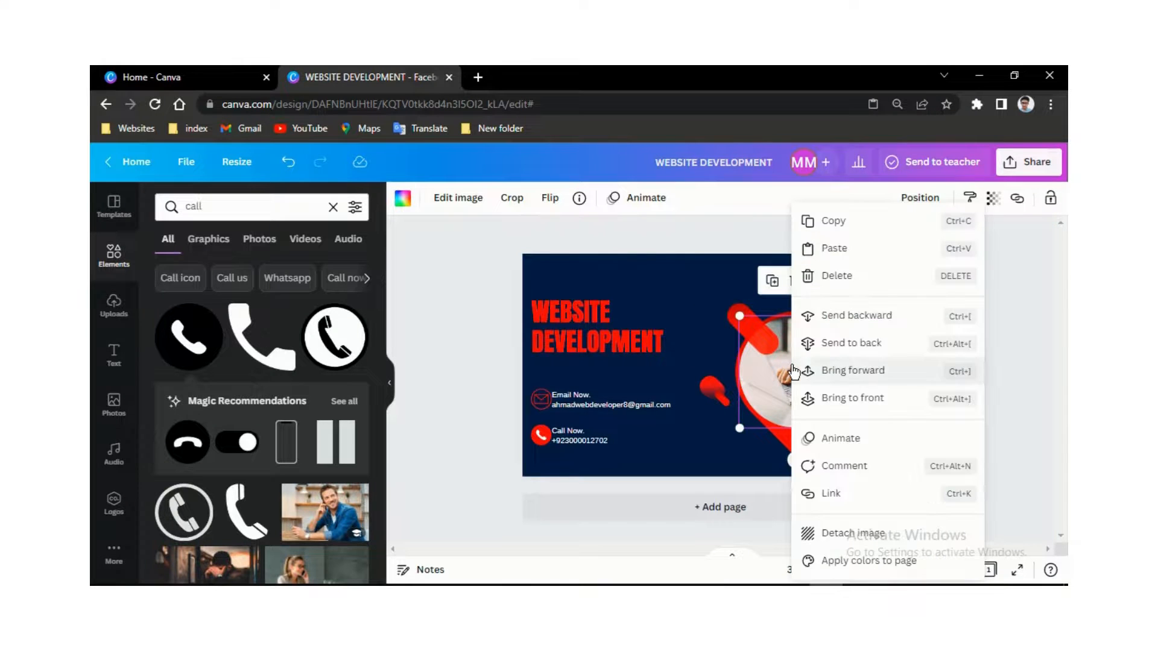
click(839, 533)
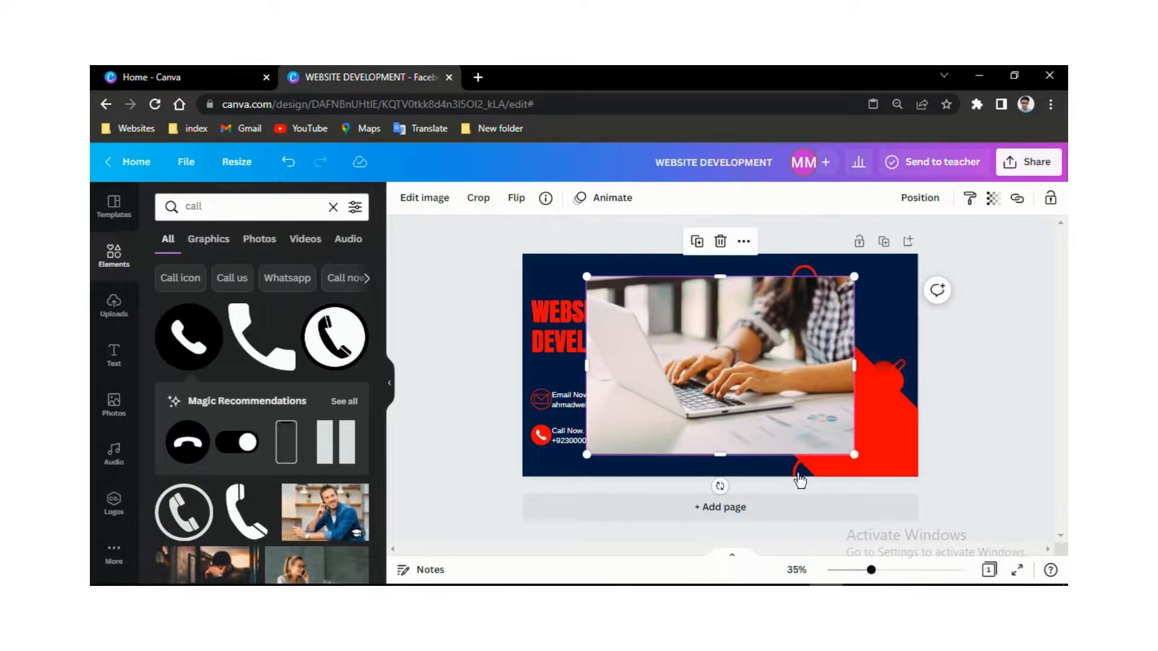
drag(721, 383, 842, 360)
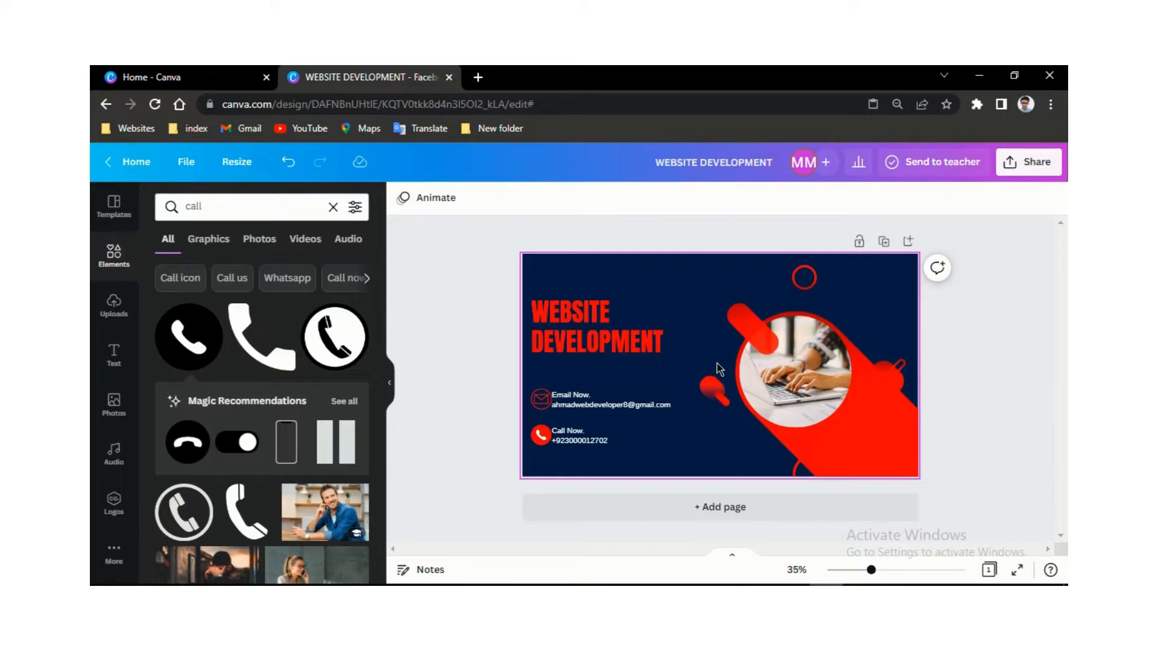
- Download the cover with the file type changed from PNG to JPG
click(1043, 171)
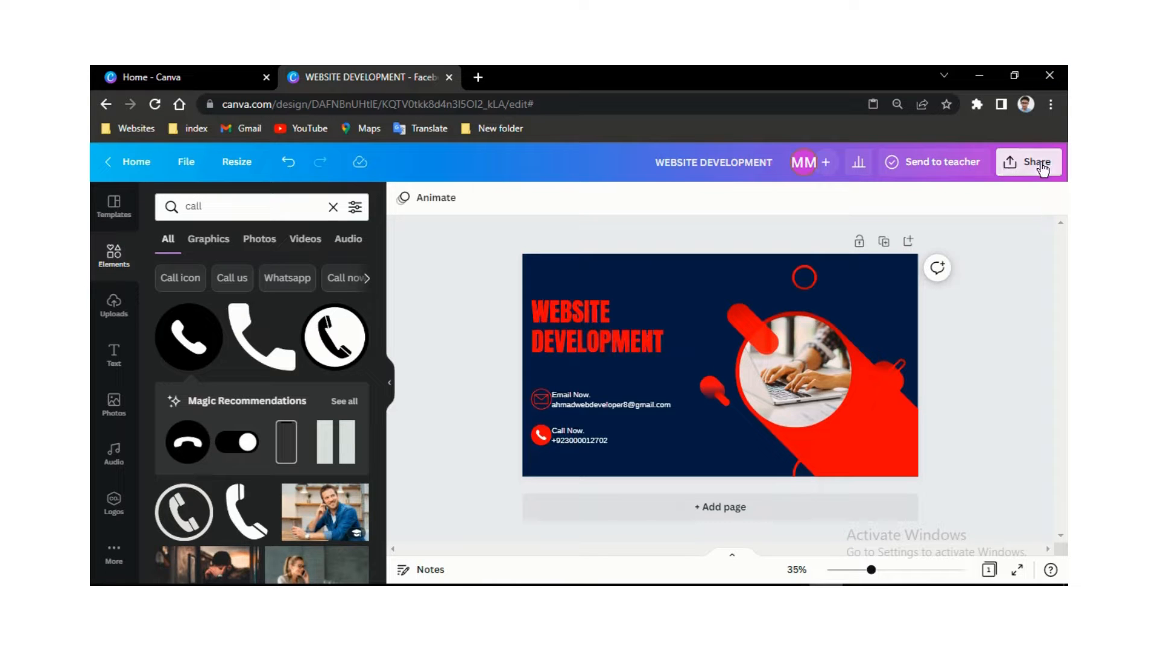
scroll(961, 327, down, 2)
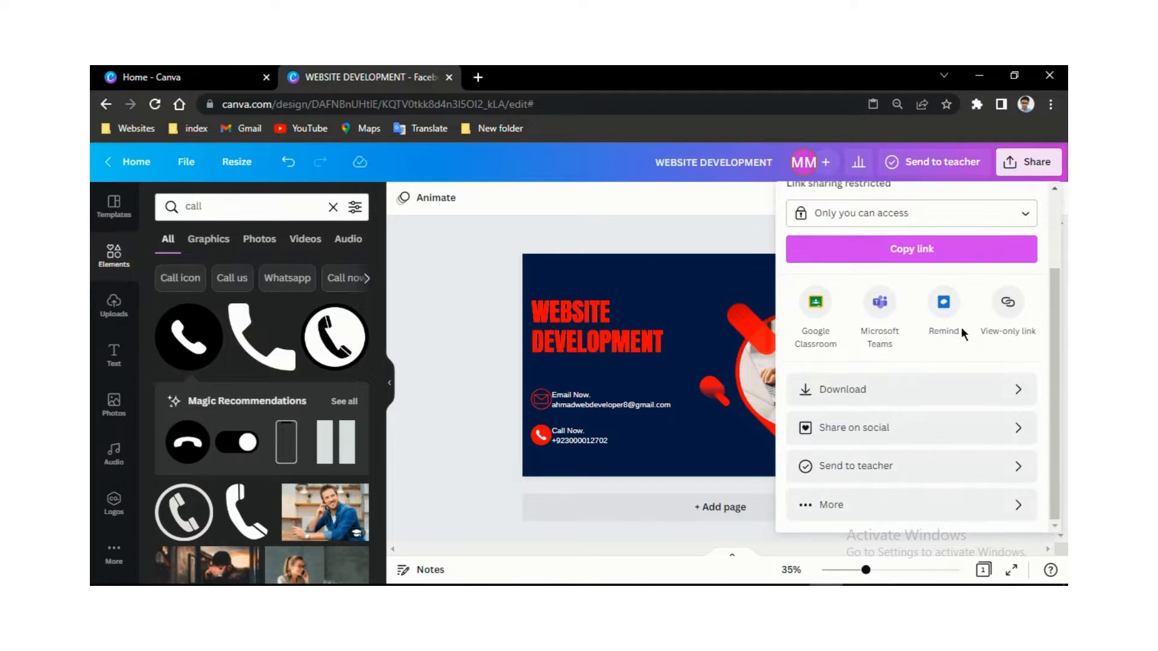
click(951, 396)
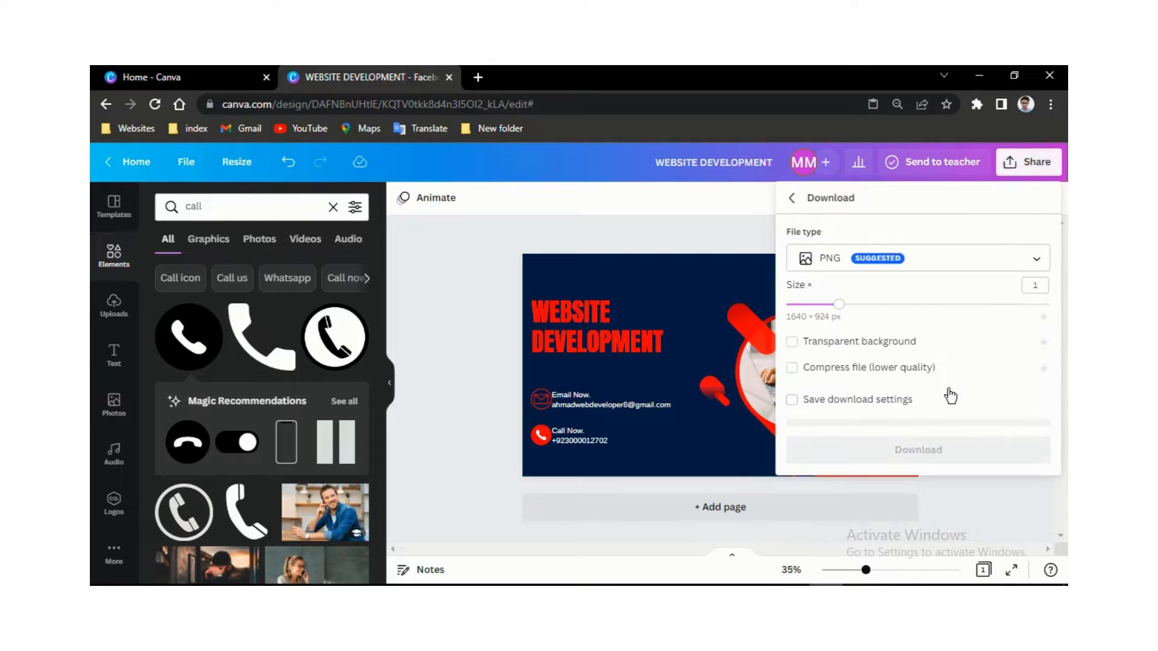
click(861, 264)
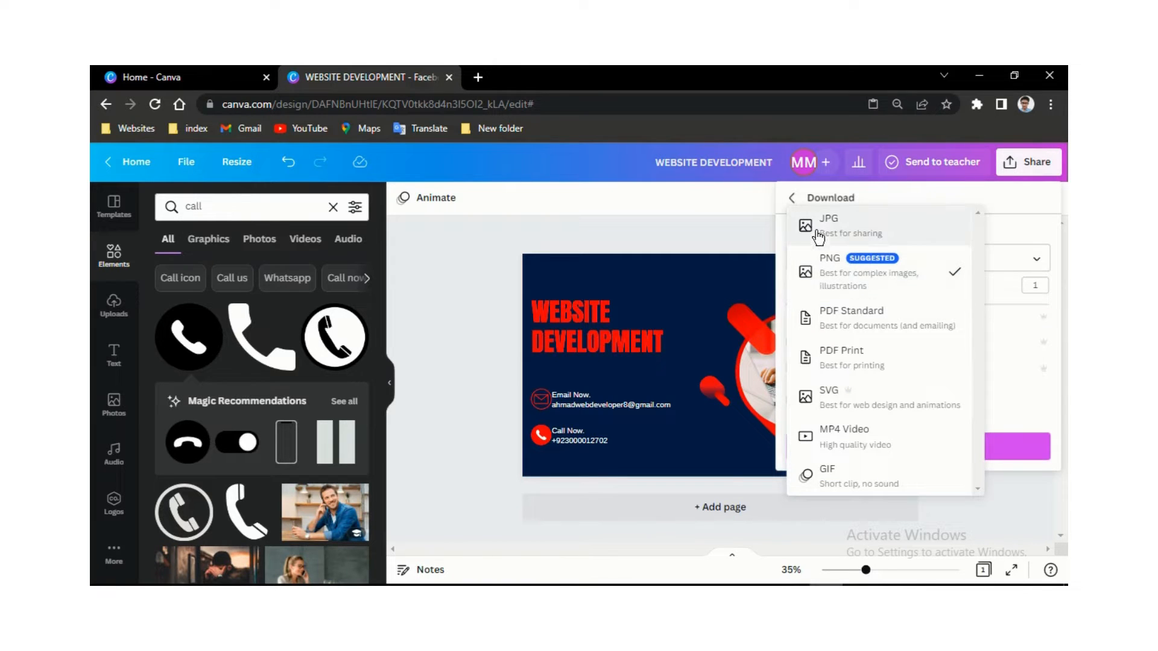
click(863, 225)
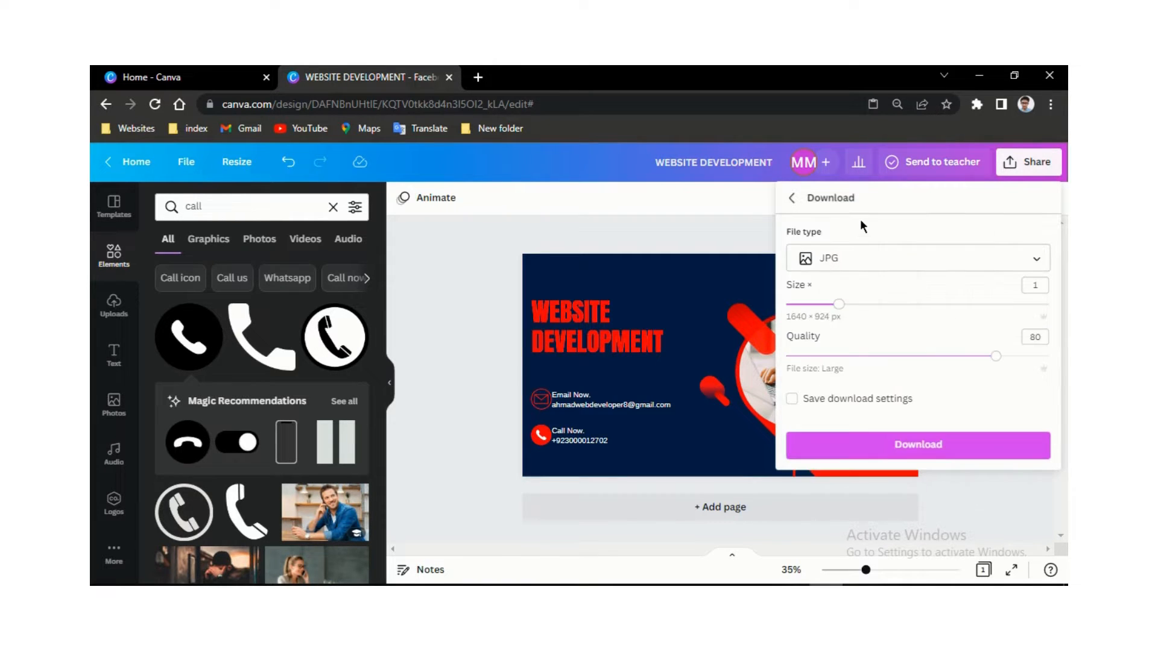
click(870, 446)
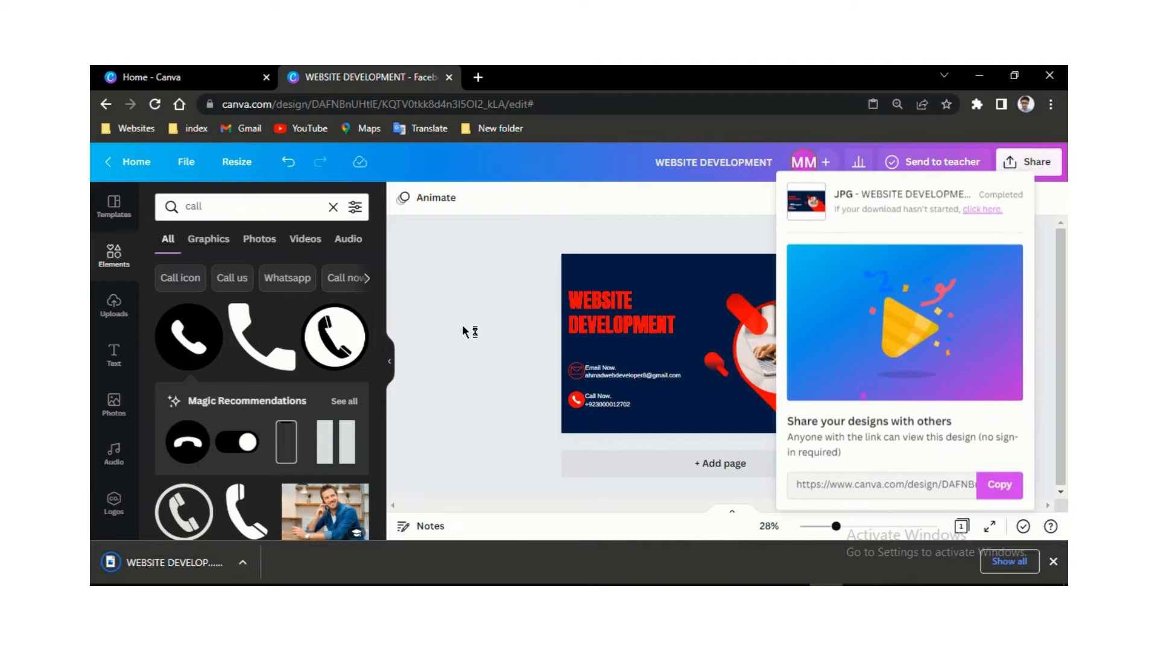
click(475, 412)
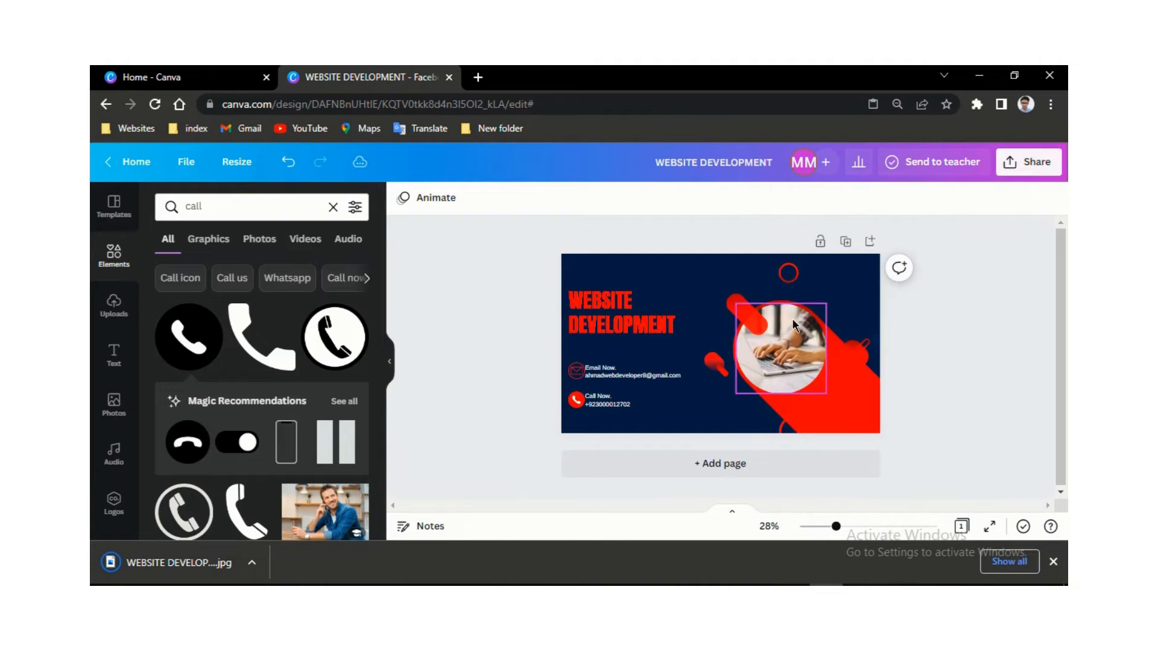